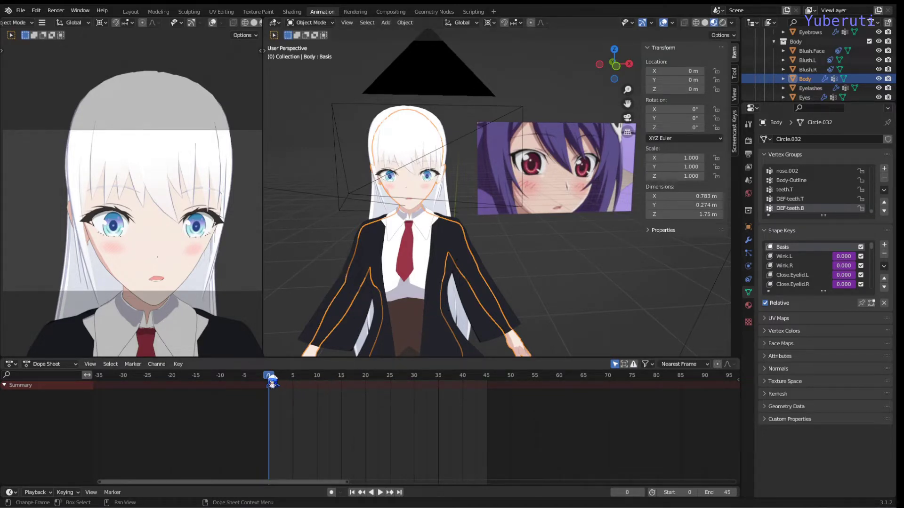
Play the blush animation, then stop it and rewind to the first frame.
{"action": "key", "text": "space"}
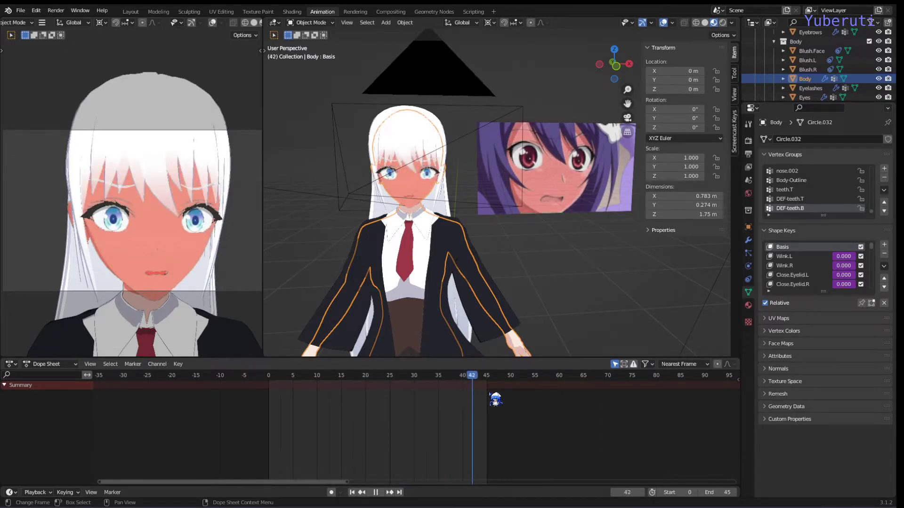
{"action": "key", "text": "space"}
{"action": "key", "text": "Right"}
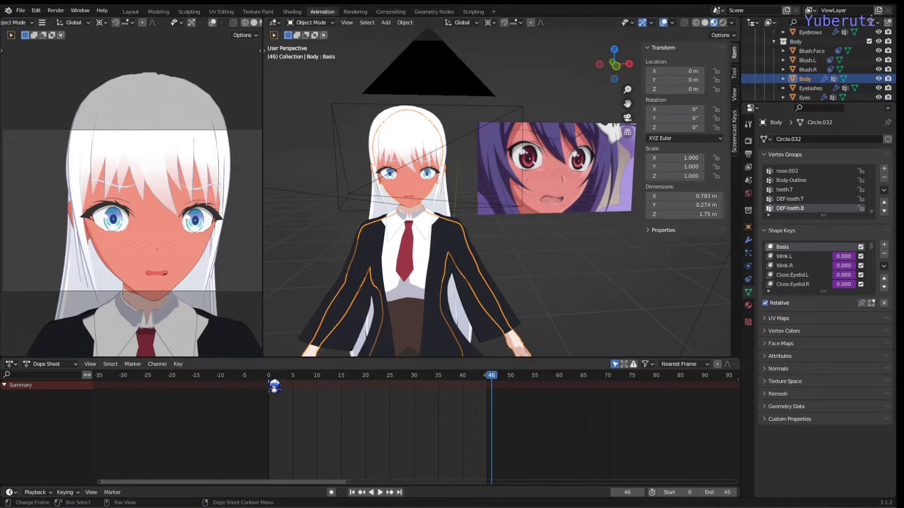
{"action": "key", "text": "shift+Left"}
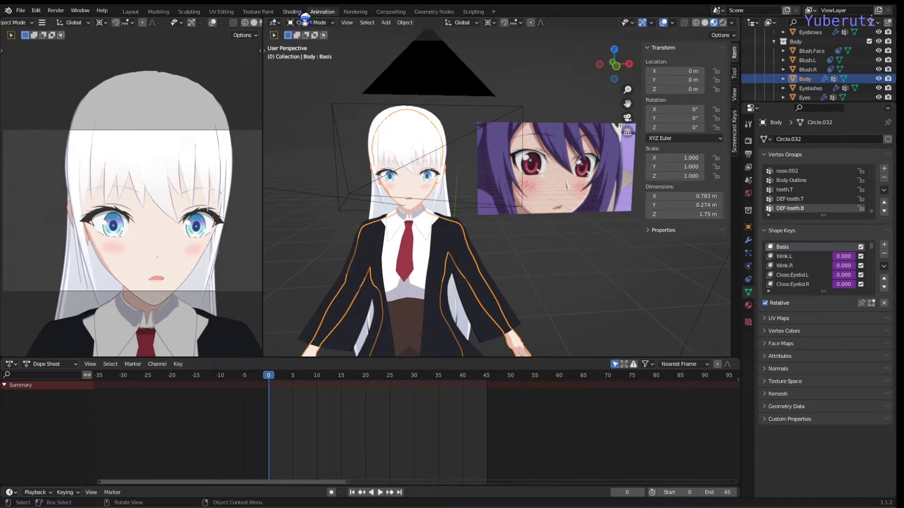
In the Shading workspace, select through the Multiply, Gradient Texture, Mapping and UV Map blush nodes.
{"action": "left_click", "coordinate": [296, 12]}
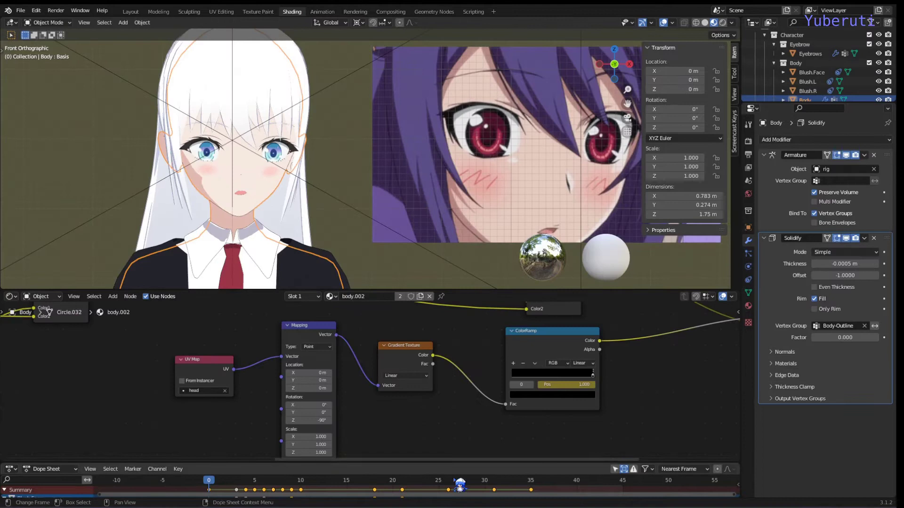
{"action": "scroll", "coordinate": [425, 412], "scroll_direction": "down", "scroll_amount": 2}
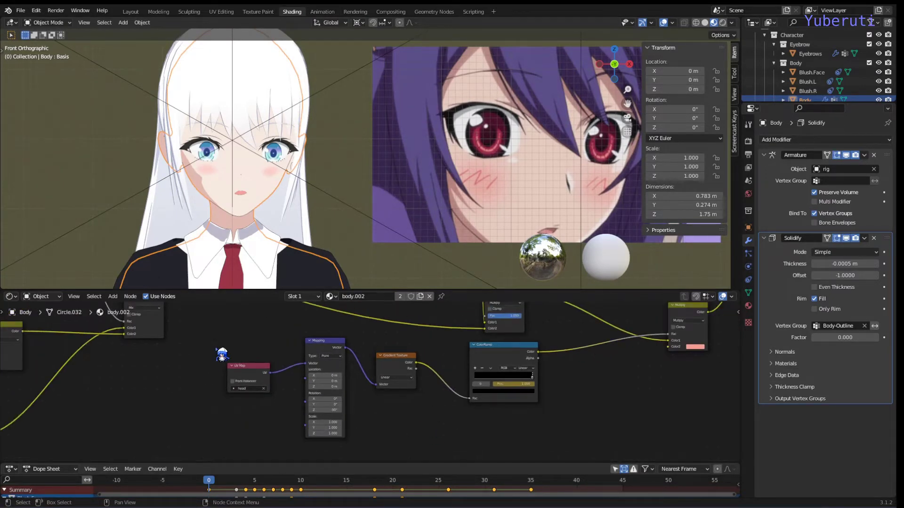
{"action": "left_click_drag", "start_coordinate": [216, 348], "coordinate": [655, 414]}
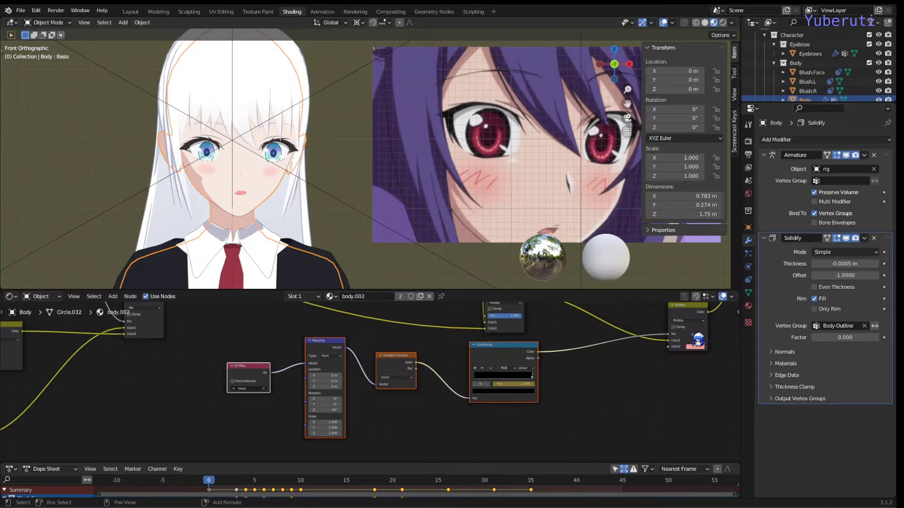
{"action": "left_click", "coordinate": [697, 339], "text": "shift"}
{"action": "left_click", "coordinate": [600, 419]}
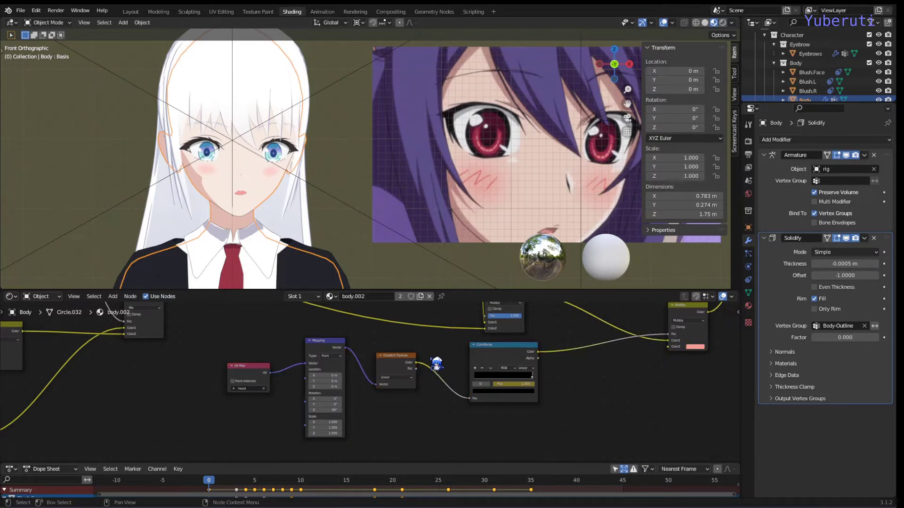
{"action": "left_click", "coordinate": [404, 364]}
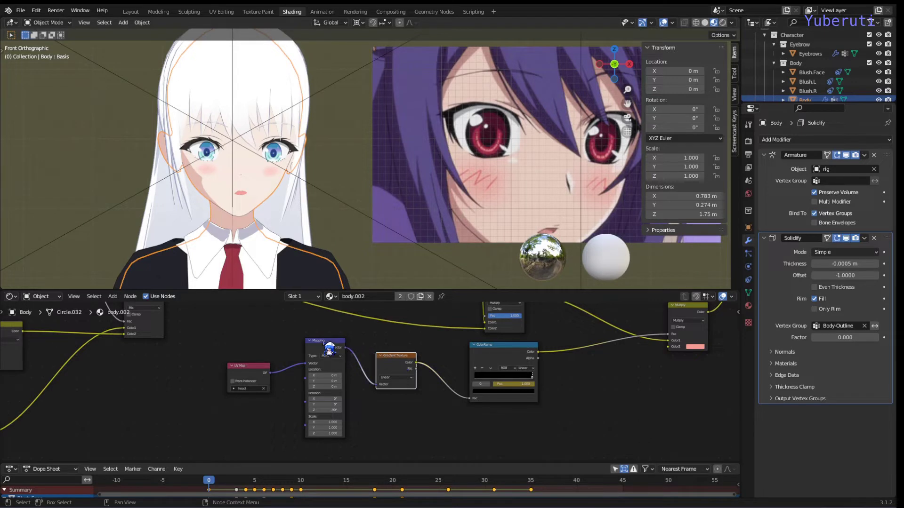
{"action": "left_click", "coordinate": [310, 356]}
{"action": "left_click", "coordinate": [254, 378]}
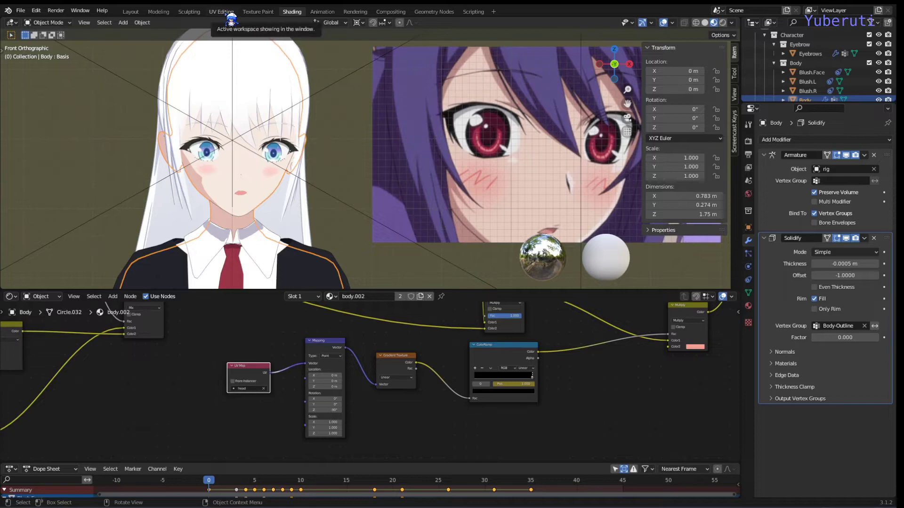
In UV Editing, toggle the UV Maps panel and bring up the U unwrap menu.
{"action": "left_click", "coordinate": [230, 13]}
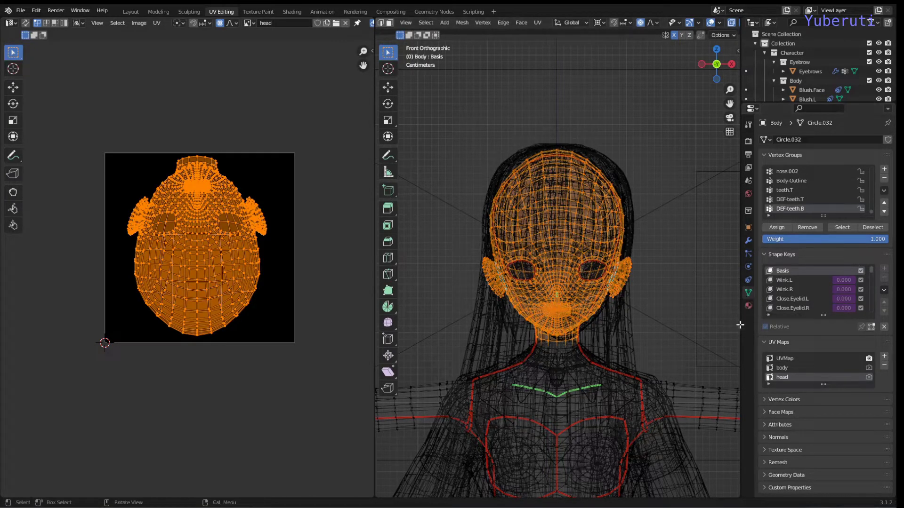
{"action": "left_click", "coordinate": [771, 343]}
{"action": "left_click", "coordinate": [771, 344]}
{"action": "key", "text": "u"}
Invert the mesh selection to the body with Ctrl+I, then back to the head.
{"action": "key", "text": "ctrl+i"}
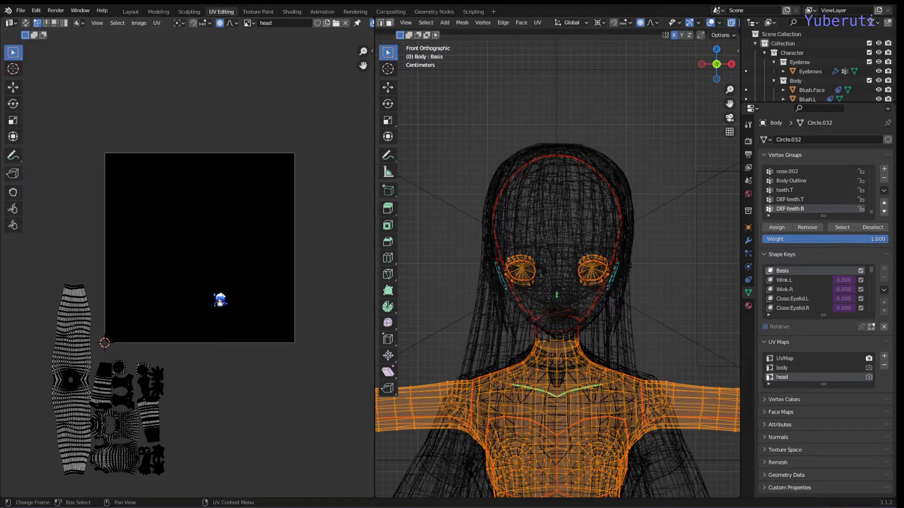
{"action": "key", "text": "ctrl+i"}
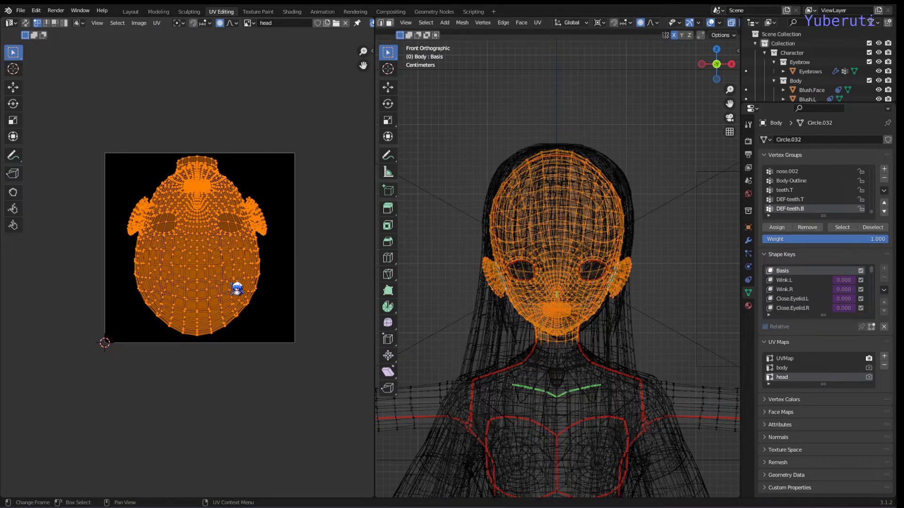
{"action": "left_click", "coordinate": [294, 12]}
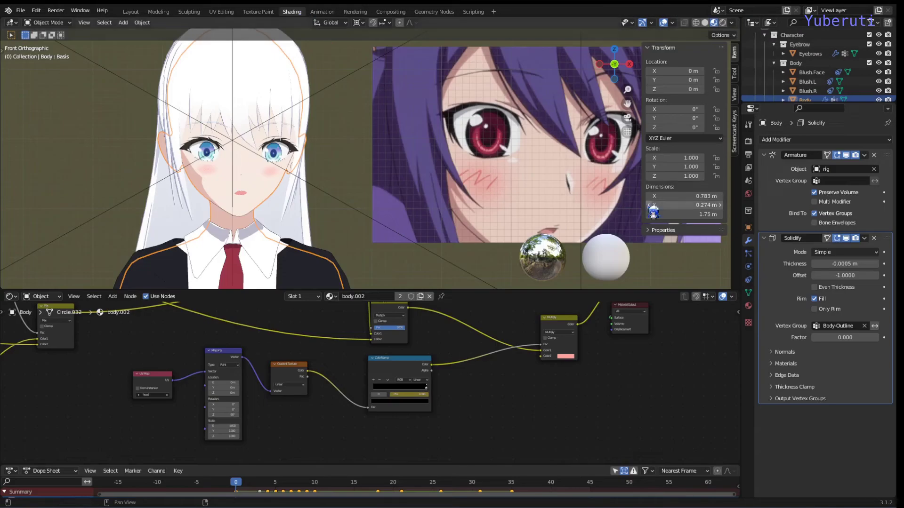
{"action": "scroll", "coordinate": [176, 397], "scroll_direction": "up", "scroll_amount": 4}
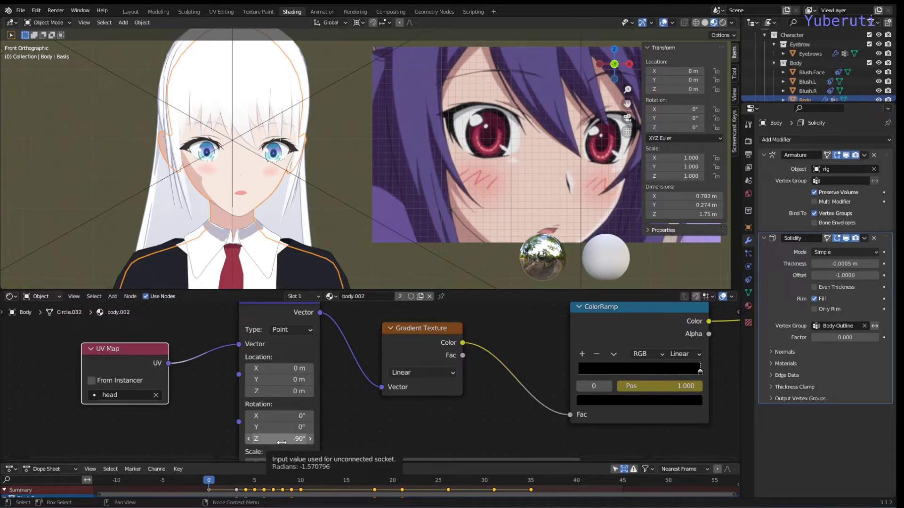
{"action": "scroll", "coordinate": [374, 404], "scroll_direction": "down", "scroll_amount": 5}
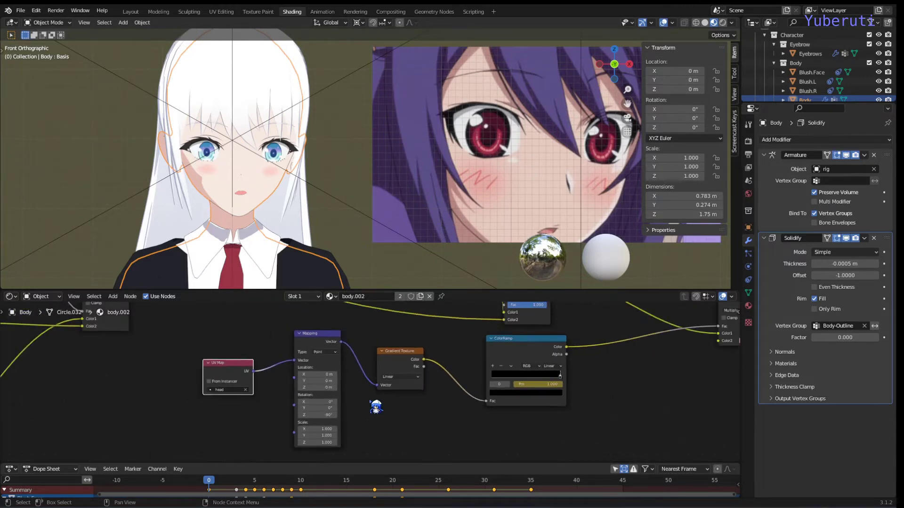
{"action": "middle_click_drag", "start_coordinate": [375, 407], "coordinate": [297, 431]}
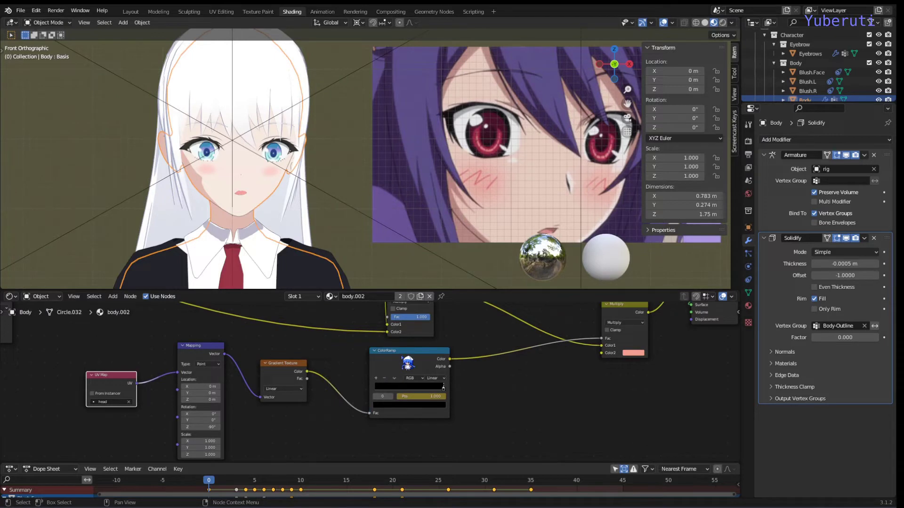
{"action": "scroll", "coordinate": [426, 377], "scroll_direction": "up", "scroll_amount": 3}
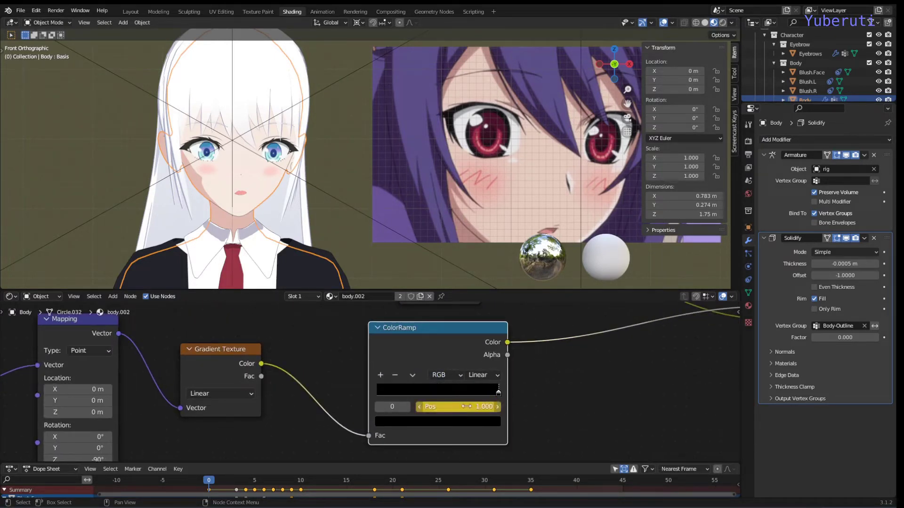
Reposition the ColorRamp's black and white stops into a black-to-white blush gradient.
{"action": "left_click_drag", "start_coordinate": [485, 407], "coordinate": [395, 406]}
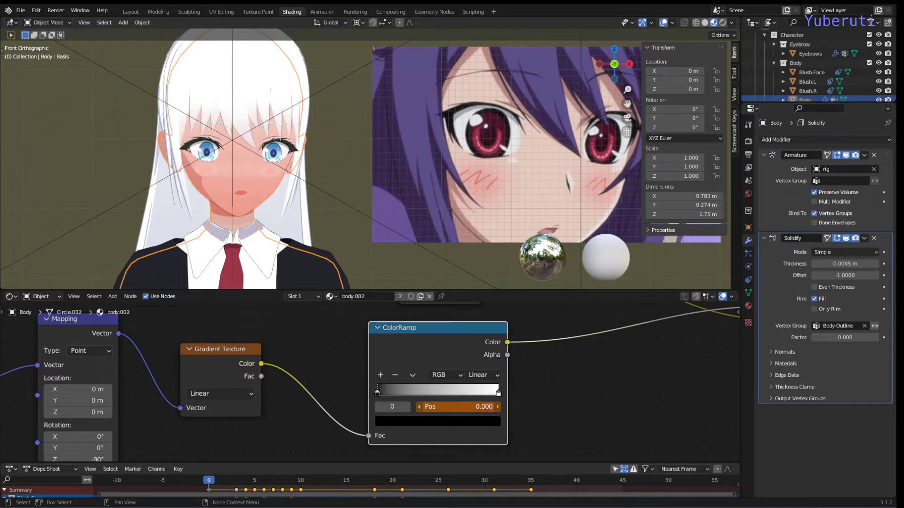
{"action": "mouse_move", "coordinate": [502, 397]}
{"action": "left_mouse_down"}
{"action": "mouse_move", "coordinate": [430, 397]}
{"action": "mouse_move", "coordinate": [506, 397]}
{"action": "left_mouse_up"}
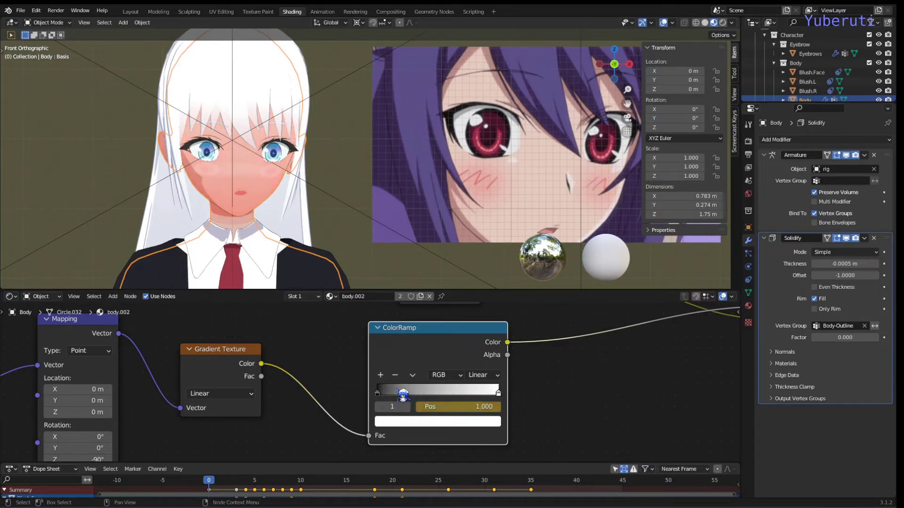
{"action": "mouse_move", "coordinate": [379, 395]}
{"action": "left_mouse_down"}
{"action": "mouse_move", "coordinate": [450, 399]}
{"action": "mouse_move", "coordinate": [440, 398]}
{"action": "left_mouse_up"}
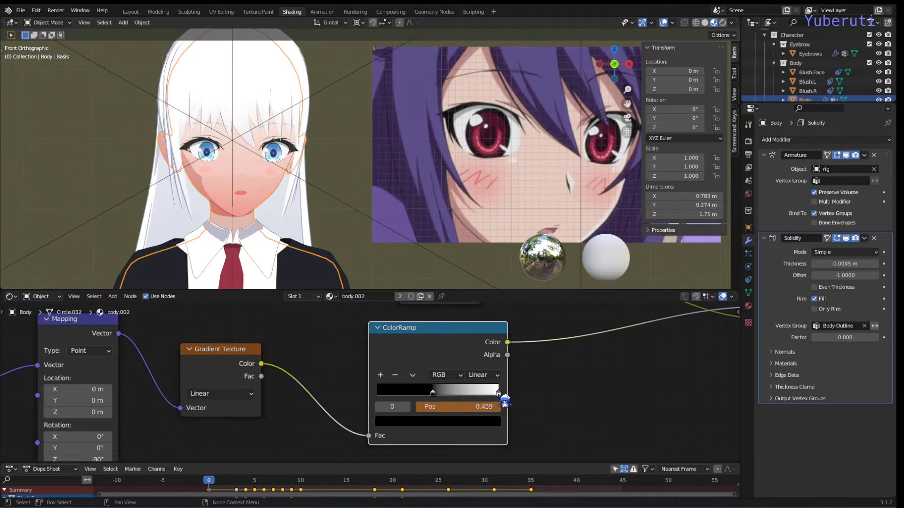
{"action": "left_click_drag", "start_coordinate": [503, 397], "coordinate": [463, 404]}
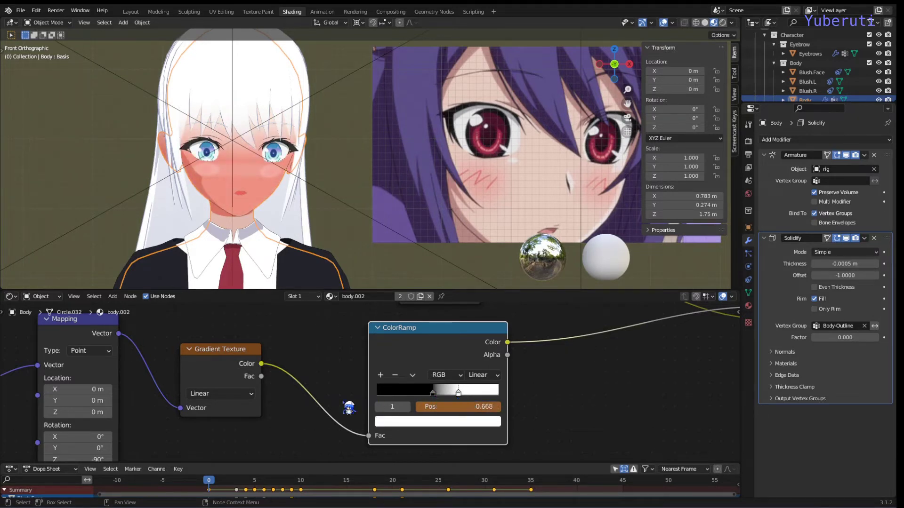
Rotate the gradient to -90° on the Mapping node's Z axis and fine-tune the black stop.
{"action": "middle_click_drag", "start_coordinate": [272, 440], "coordinate": [459, 382]}
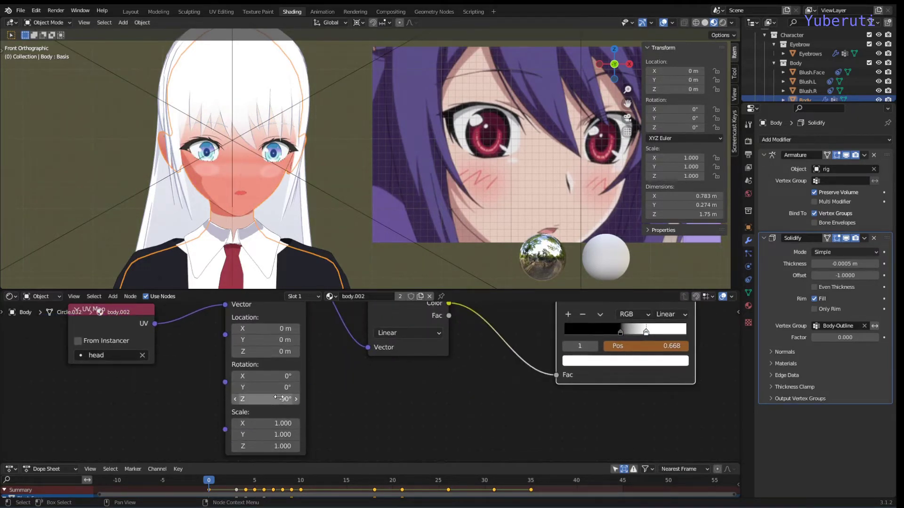
{"action": "mouse_move", "coordinate": [260, 400]}
{"action": "left_mouse_down"}
{"action": "mouse_move", "coordinate": [272, 400]}
{"action": "mouse_move", "coordinate": [247, 400]}
{"action": "left_mouse_up"}
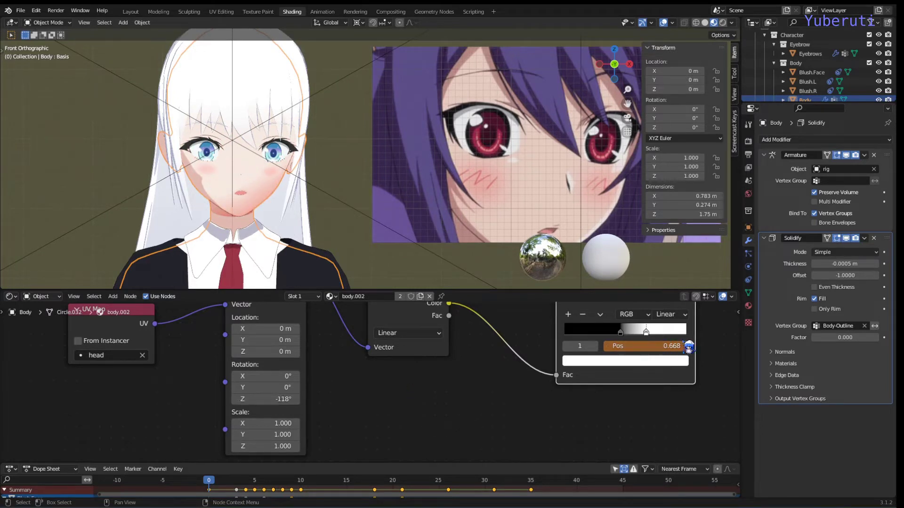
{"action": "mouse_move", "coordinate": [621, 331]}
{"action": "left_mouse_down"}
{"action": "mouse_move", "coordinate": [578, 332]}
{"action": "mouse_move", "coordinate": [614, 332]}
{"action": "mouse_move", "coordinate": [623, 344]}
{"action": "left_mouse_up"}
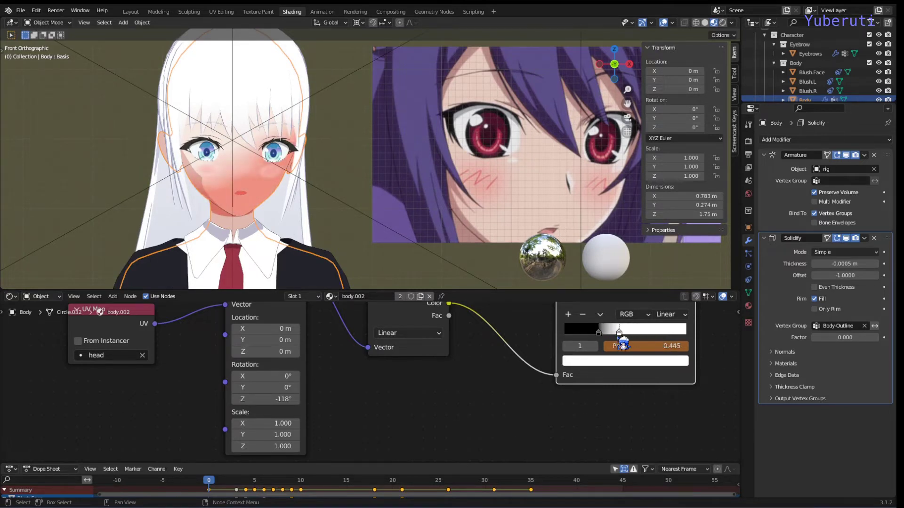
{"action": "left_click_drag", "start_coordinate": [623, 343], "coordinate": [619, 344]}
{"action": "mouse_move", "coordinate": [268, 399]}
{"action": "left_mouse_down"}
{"action": "mouse_move", "coordinate": [249, 400]}
{"action": "mouse_move", "coordinate": [273, 399]}
{"action": "left_mouse_up"}
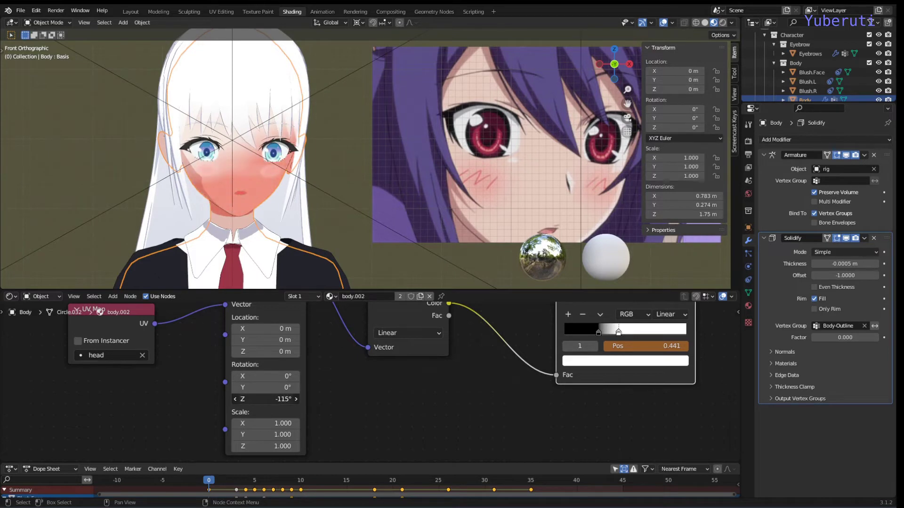
{"action": "left_click", "coordinate": [278, 399]}
{"action": "key", "text": "BackSpace"}
{"action": "key", "text": "Return"}
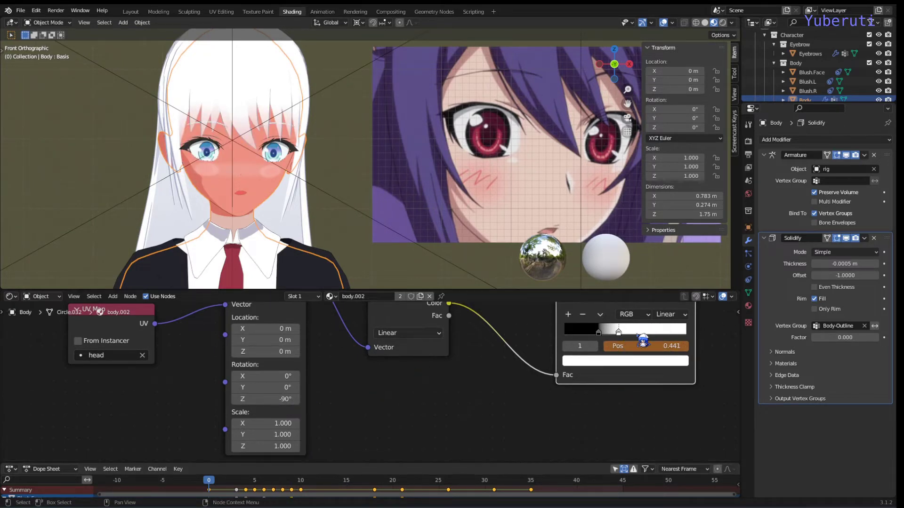
Slide the ColorRamp's black stop to 0.995, then frame the Multiply nodes.
{"action": "left_click_drag", "start_coordinate": [624, 342], "coordinate": [701, 346]}
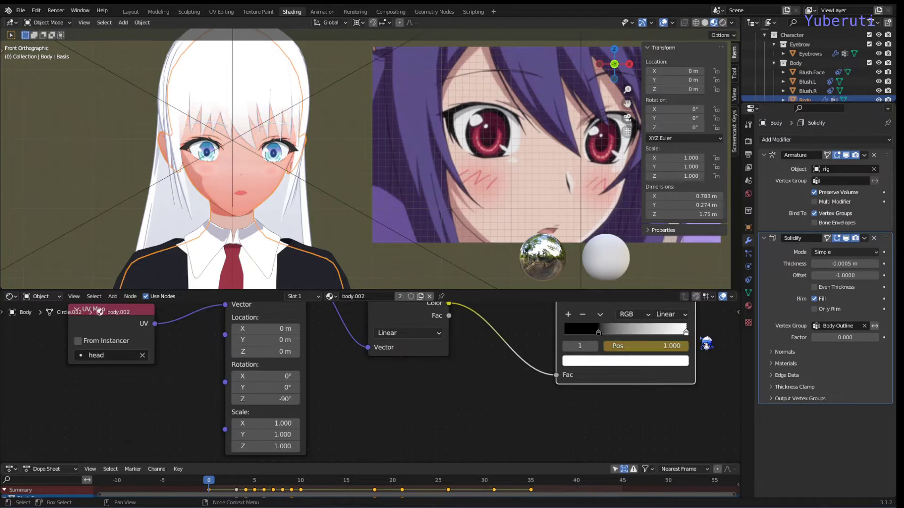
{"action": "left_click", "coordinate": [600, 335]}
{"action": "left_click_drag", "start_coordinate": [602, 338], "coordinate": [694, 340]}
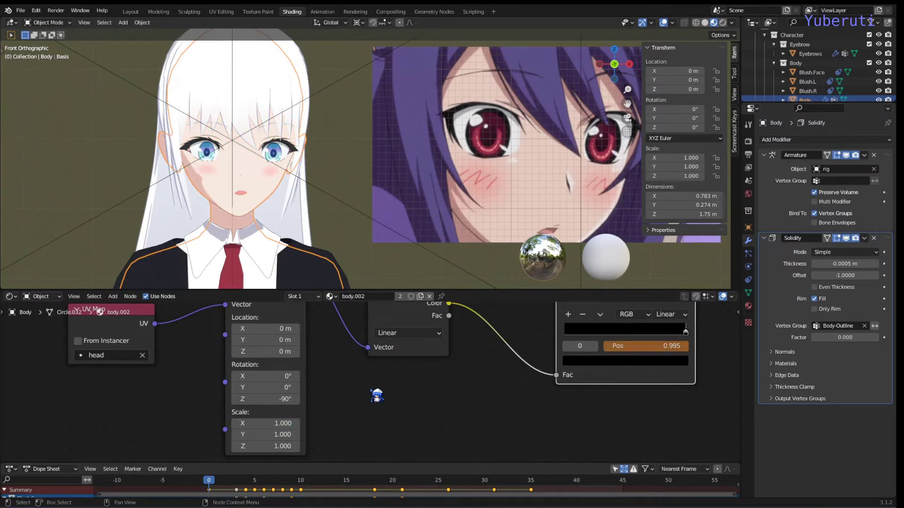
{"action": "left_click", "coordinate": [376, 391]}
{"action": "scroll", "coordinate": [375, 390], "scroll_direction": "down", "scroll_amount": 3}
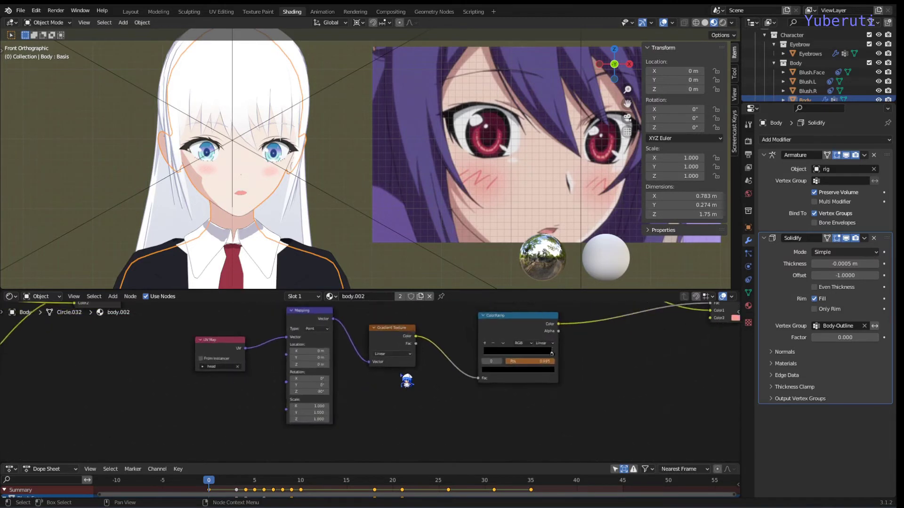
{"action": "middle_click_drag", "start_coordinate": [428, 374], "coordinate": [373, 426]}
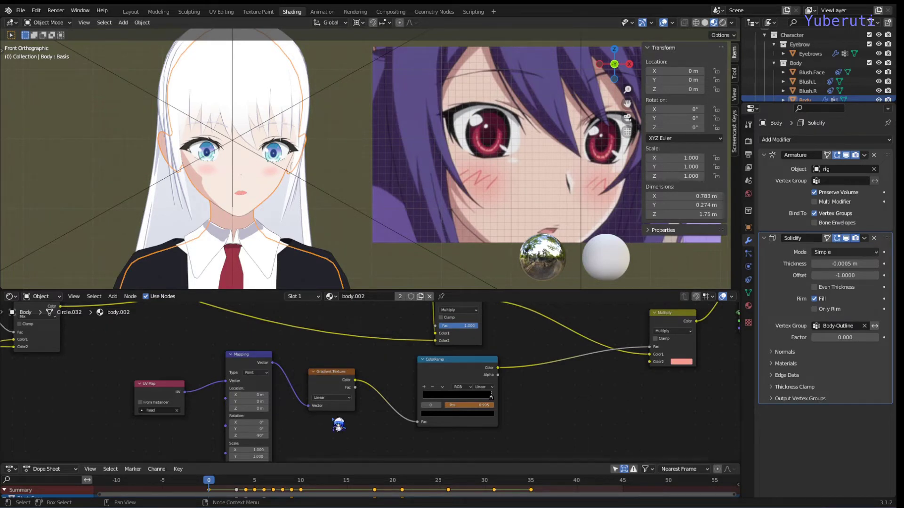
{"action": "left_click", "coordinate": [349, 381]}
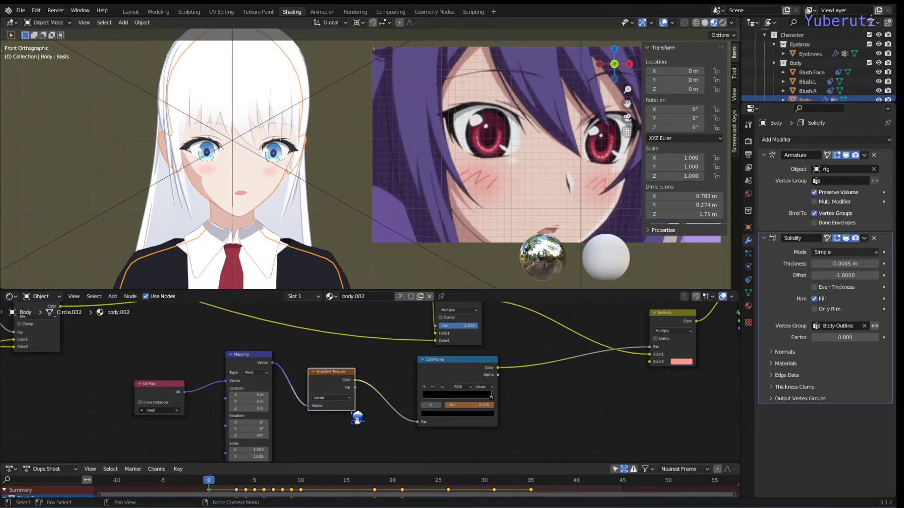
{"action": "middle_click_drag", "start_coordinate": [417, 395], "coordinate": [283, 390]}
{"action": "mouse_move", "coordinate": [324, 369]}
{"action": "left_mouse_down"}
{"action": "mouse_move", "coordinate": [298, 368]}
{"action": "mouse_move", "coordinate": [340, 368]}
{"action": "left_mouse_up"}
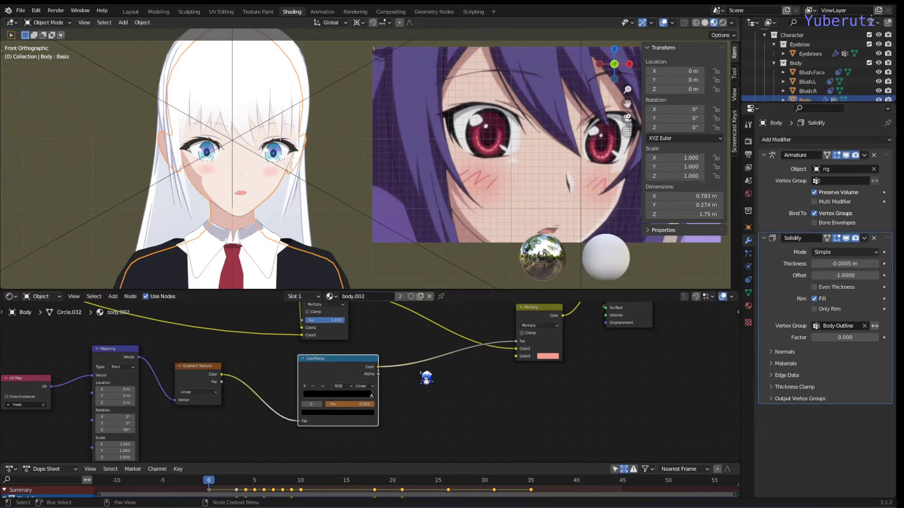
{"action": "middle_click_drag", "start_coordinate": [426, 377], "coordinate": [400, 404]}
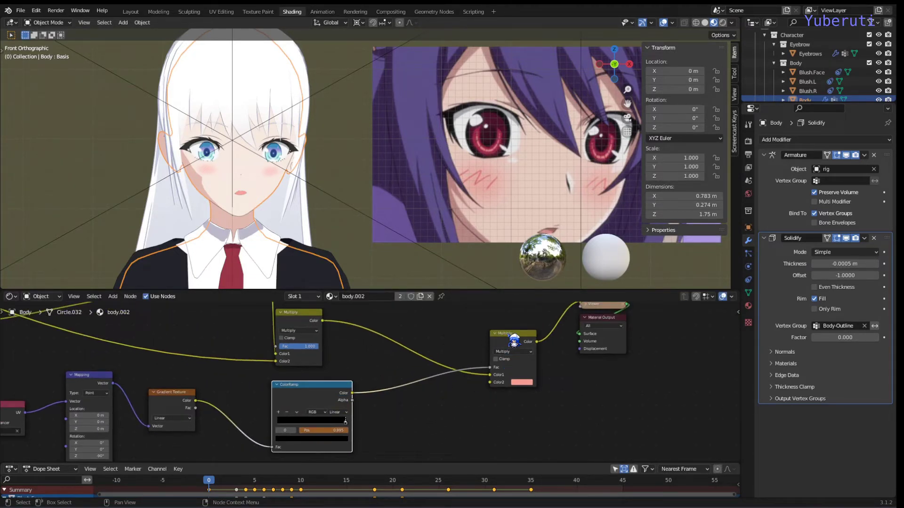
{"action": "left_click", "coordinate": [514, 340]}
{"action": "left_click", "coordinate": [301, 324]}
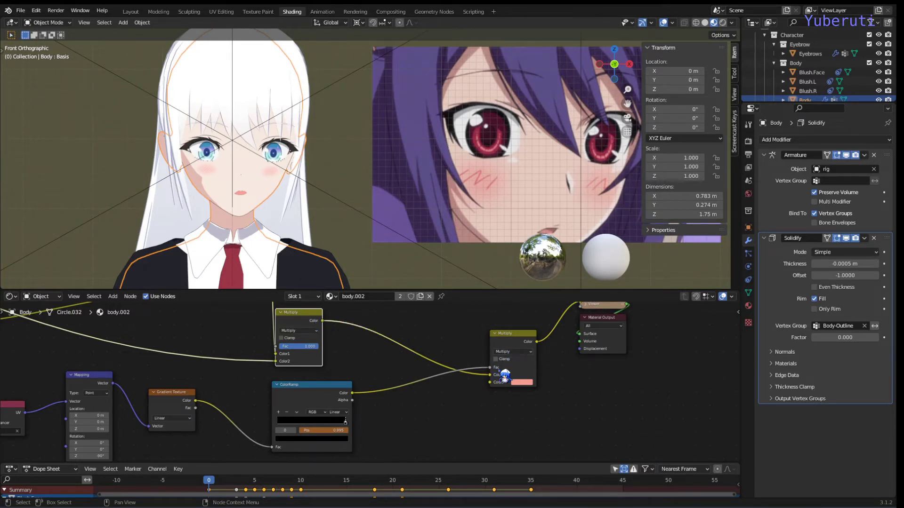
{"action": "left_click", "coordinate": [315, 398]}
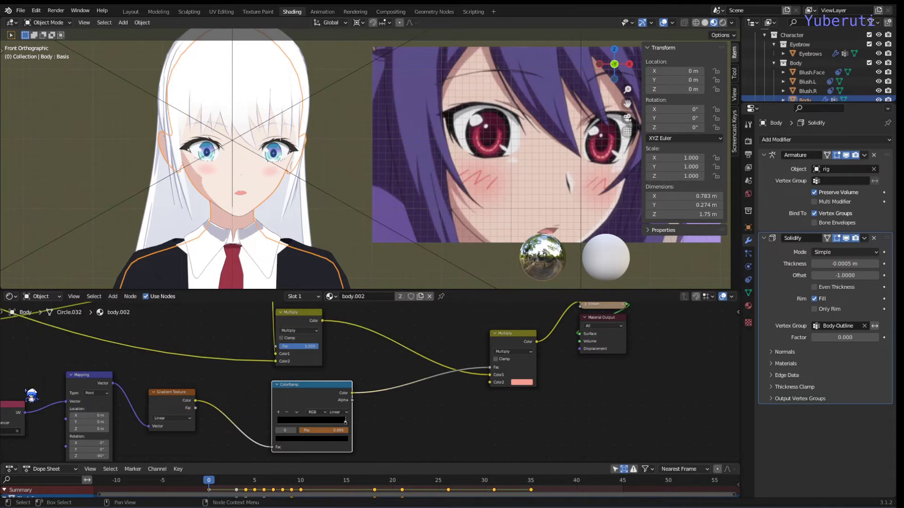
{"action": "left_click_drag", "start_coordinate": [5, 384], "coordinate": [170, 422]}
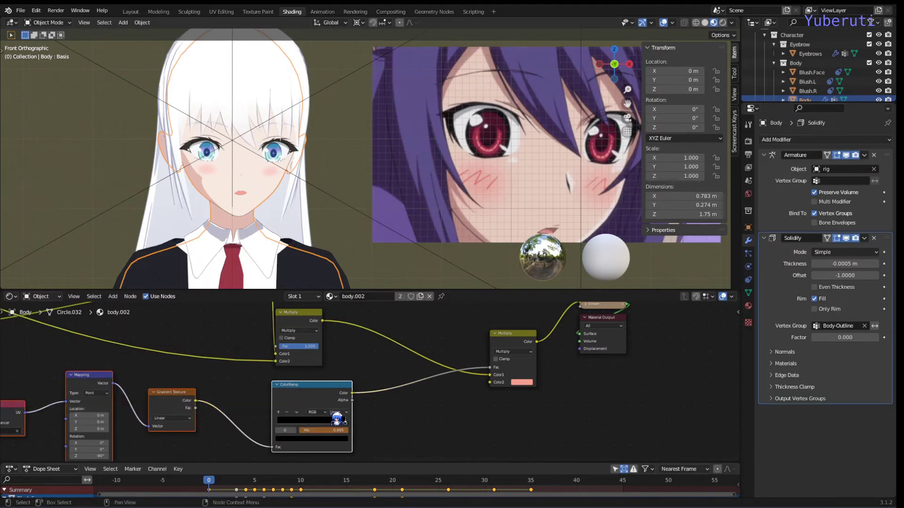
{"action": "left_click", "coordinate": [429, 410]}
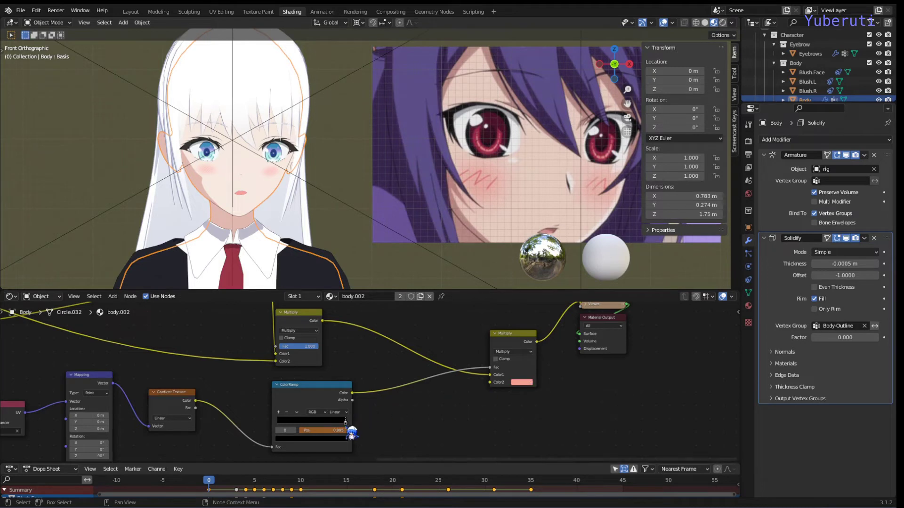
Slide the ColorRamp's black stop back to 0.335 so the pink blush returns.
{"action": "left_click", "coordinate": [351, 429]}
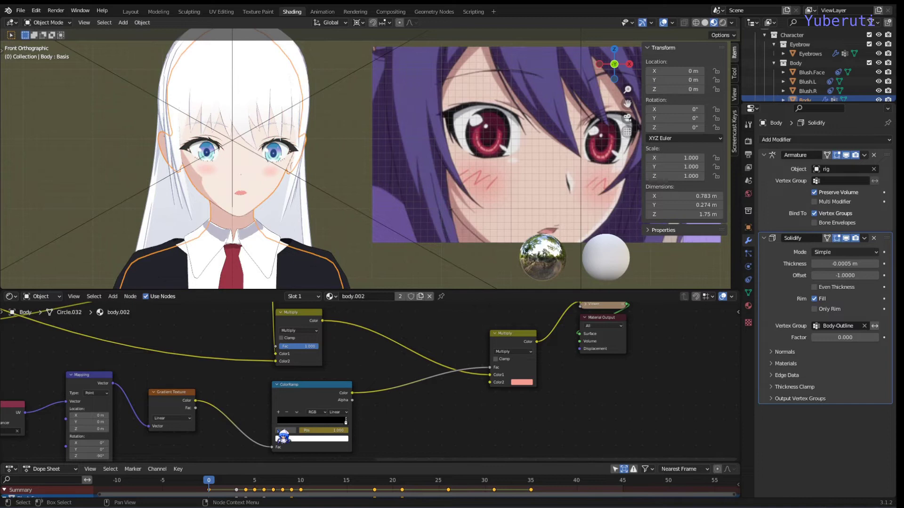
{"action": "left_click", "coordinate": [348, 426]}
{"action": "left_click_drag", "start_coordinate": [347, 427], "coordinate": [300, 427]}
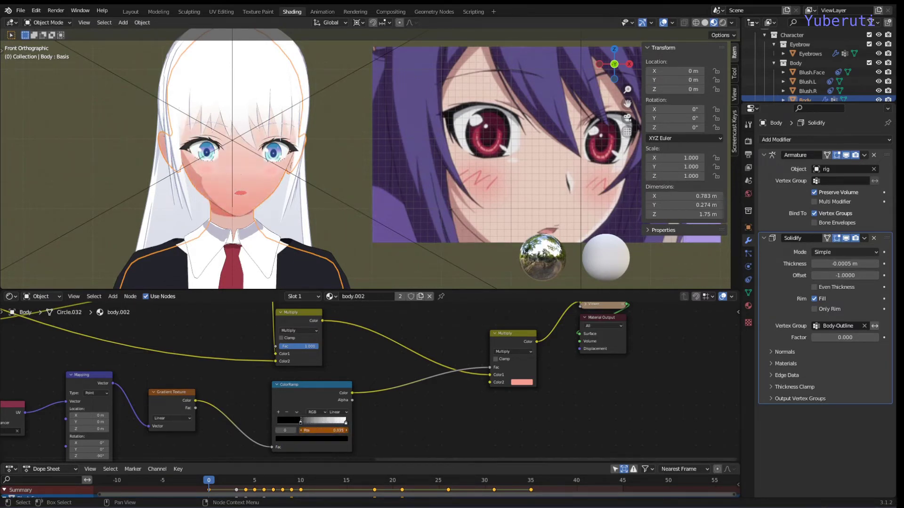
Retune the Multiply node's Color2 to a lighter salmon-pink by adjusting its value.
{"action": "left_click", "coordinate": [526, 383]}
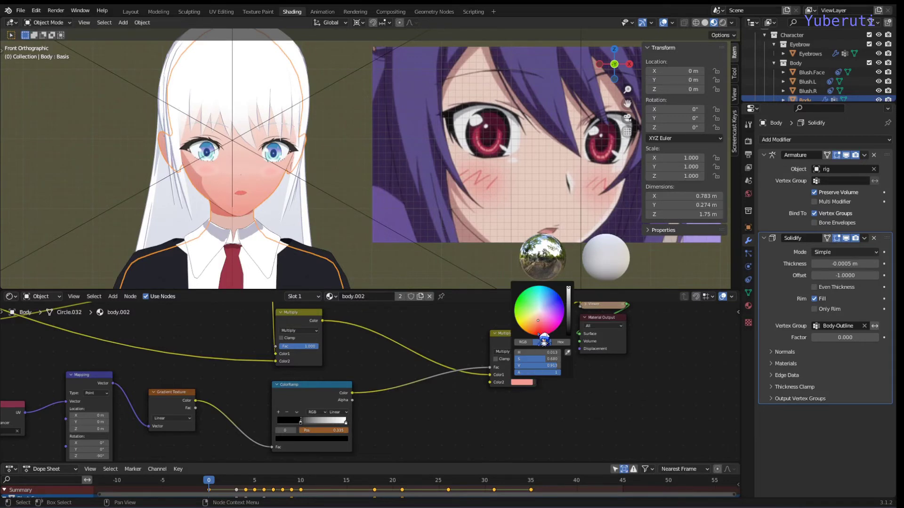
{"action": "scroll", "coordinate": [544, 326], "scroll_direction": "down", "scroll_amount": 7}
{"action": "scroll", "coordinate": [544, 326], "scroll_direction": "down", "scroll_amount": 3}
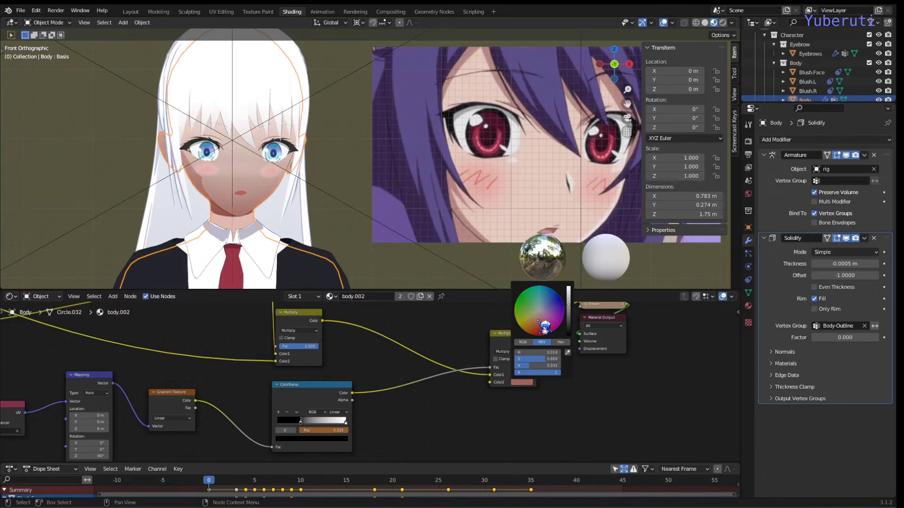
{"action": "scroll", "coordinate": [545, 326], "scroll_direction": "up", "scroll_amount": 12}
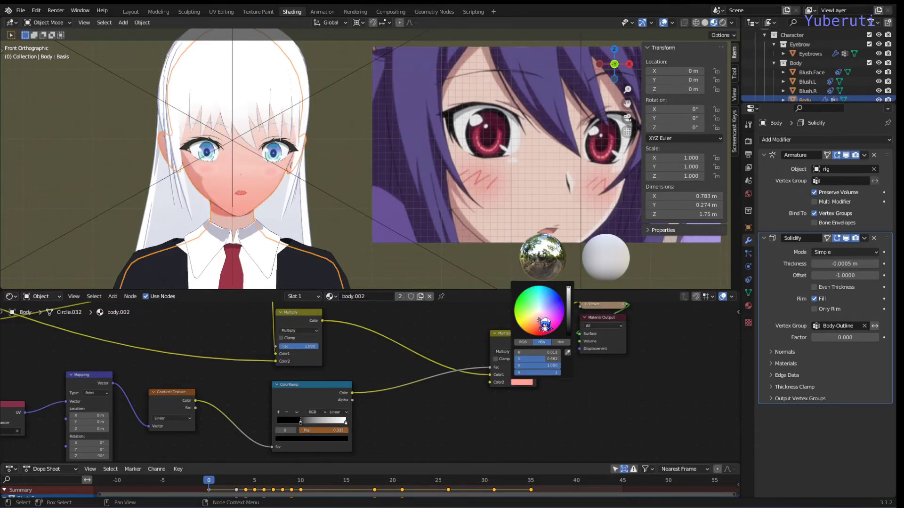
{"action": "scroll", "coordinate": [544, 325], "scroll_direction": "down", "scroll_amount": 10}
{"action": "scroll", "coordinate": [545, 325], "scroll_direction": "up", "scroll_amount": 3}
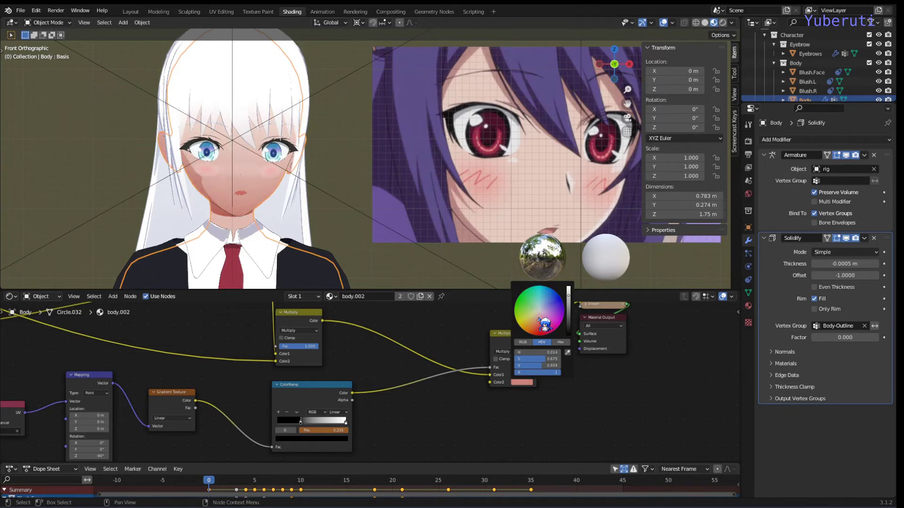
{"action": "scroll", "coordinate": [544, 326], "scroll_direction": "up", "scroll_amount": 4}
{"action": "scroll", "coordinate": [506, 417], "scroll_direction": "up", "scroll_amount": 2}
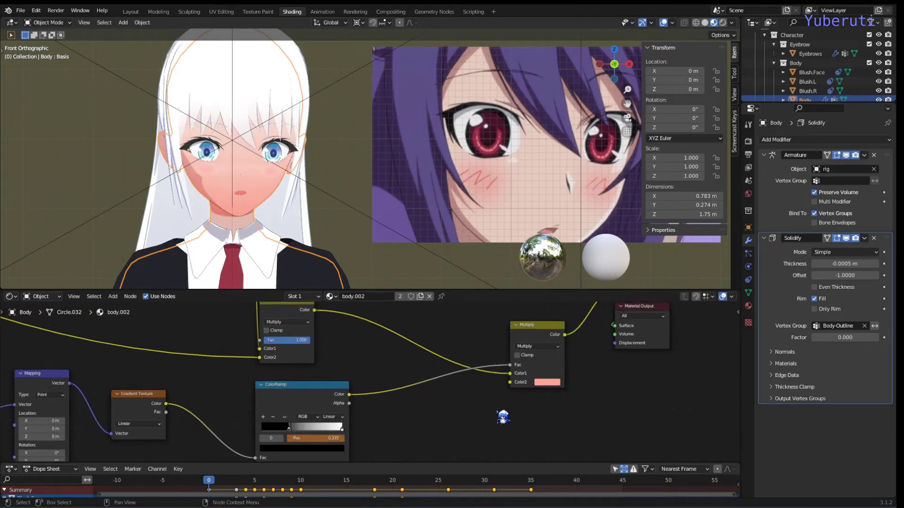
{"action": "scroll", "coordinate": [497, 394], "scroll_direction": "down", "scroll_amount": 2}
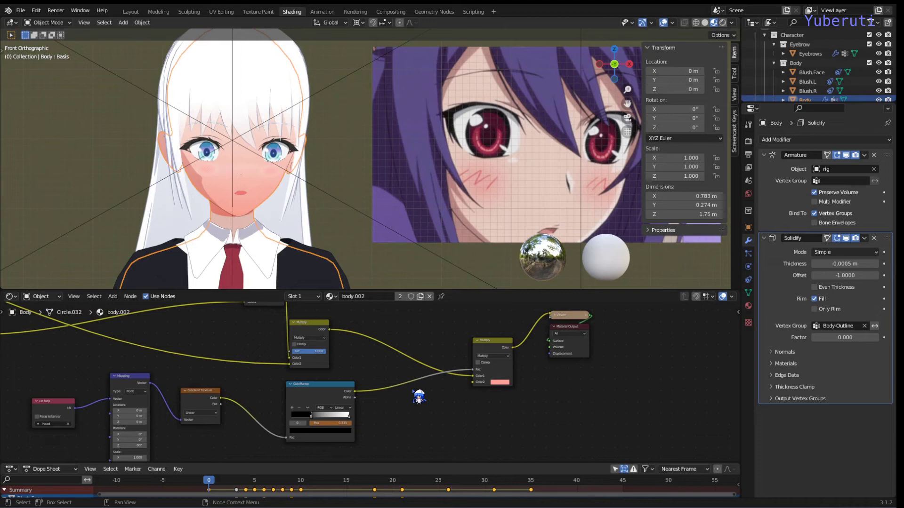
{"action": "scroll", "coordinate": [419, 399], "scroll_direction": "left", "scroll_amount": 5}
{"action": "scroll", "coordinate": [419, 399], "scroll_direction": "down", "scroll_amount": 2}
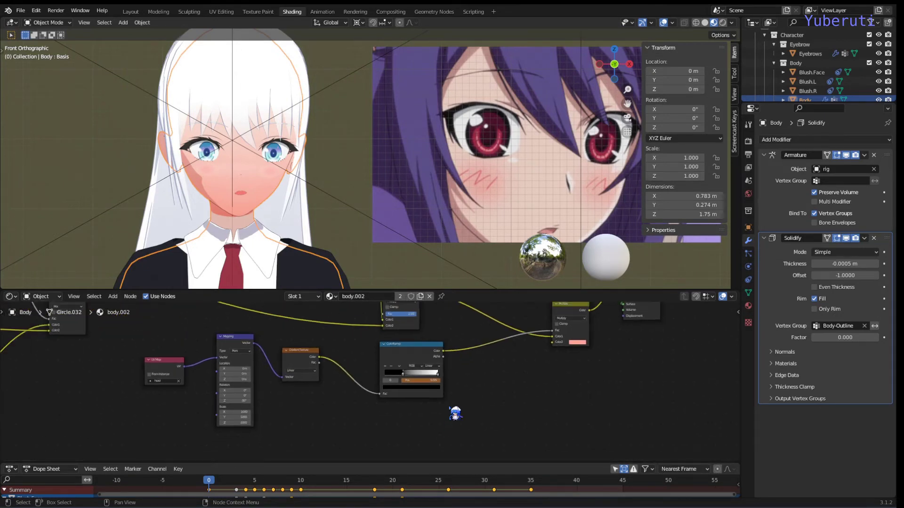
{"action": "scroll", "coordinate": [471, 379], "scroll_direction": "down", "scroll_amount": 1}
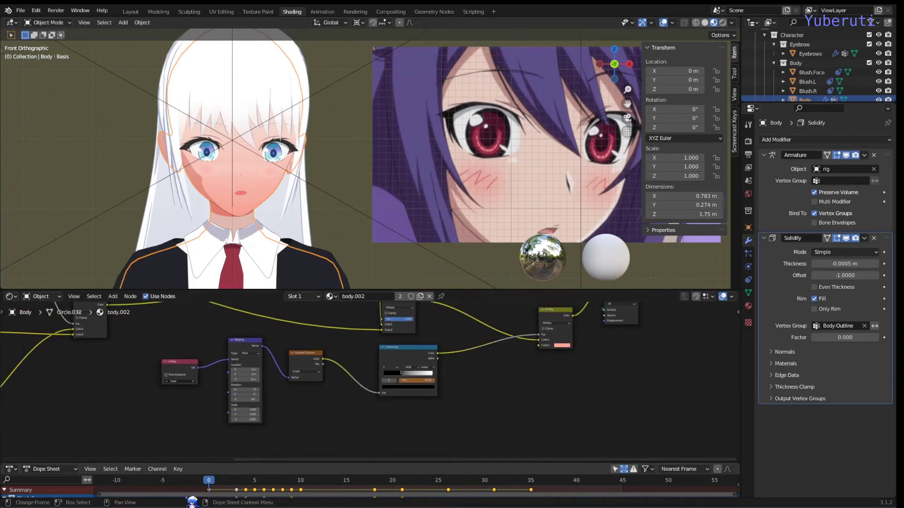
Go to frame 0, enlarge the timeline to show Blush.Face channels, and frame the blush node chain.
{"action": "left_click", "coordinate": [210, 482]}
{"action": "left_click_drag", "start_coordinate": [251, 462], "coordinate": [258, 408]}
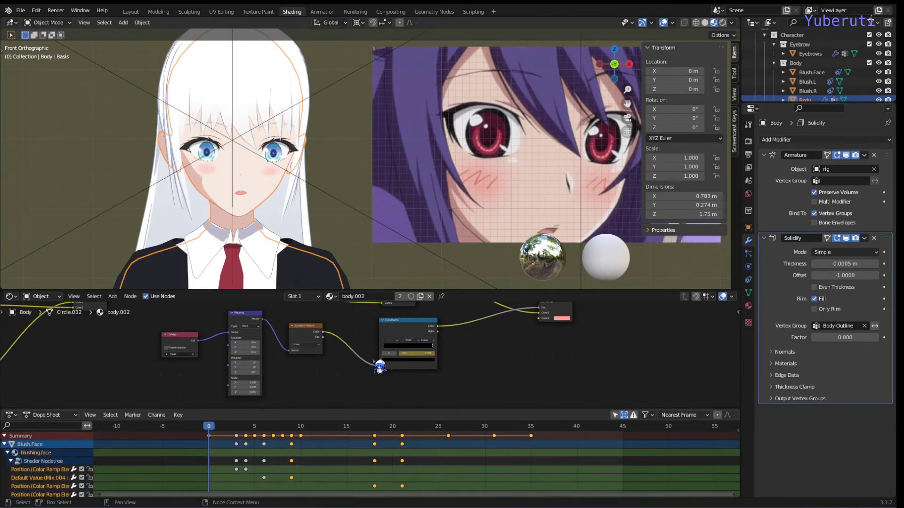
{"action": "scroll", "coordinate": [395, 401], "scroll_direction": "left", "scroll_amount": 4, "text": "ctrl"}
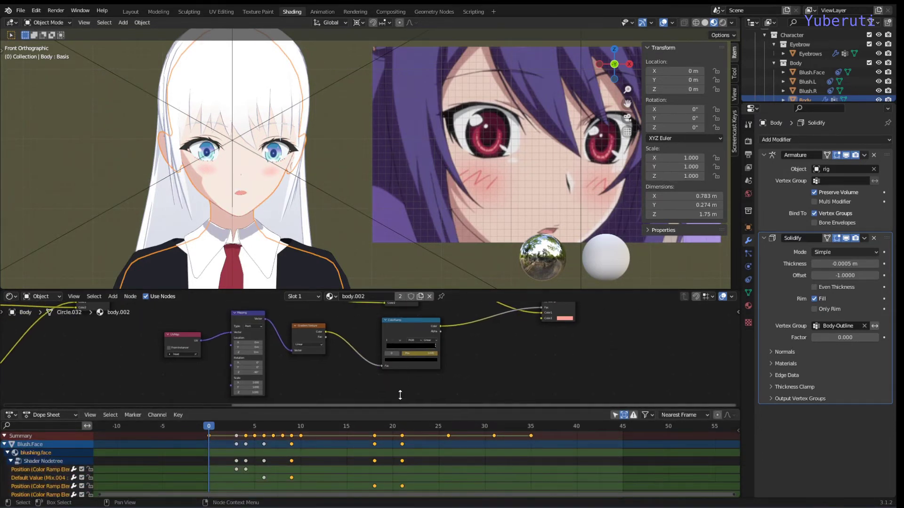
{"action": "scroll", "coordinate": [392, 398], "scroll_direction": "left", "scroll_amount": 2, "text": "ctrl"}
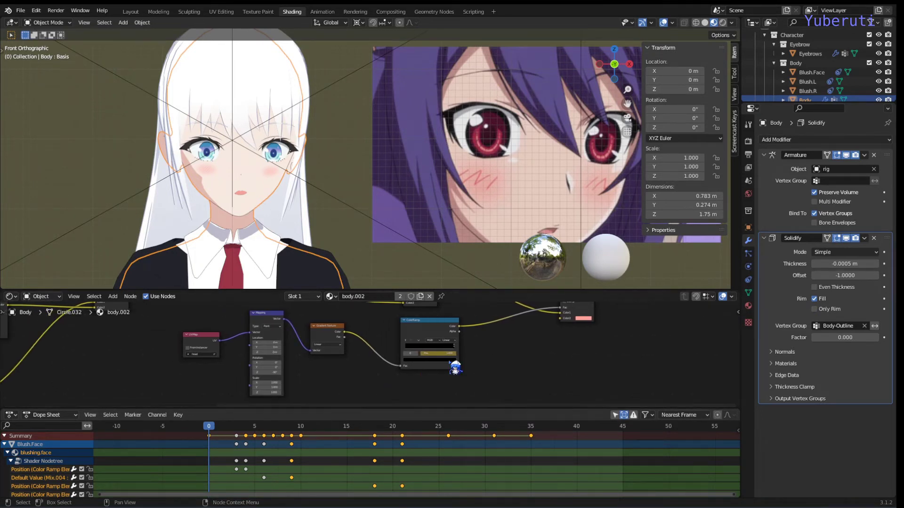
{"action": "scroll", "coordinate": [353, 353], "scroll_direction": "down", "scroll_amount": 1}
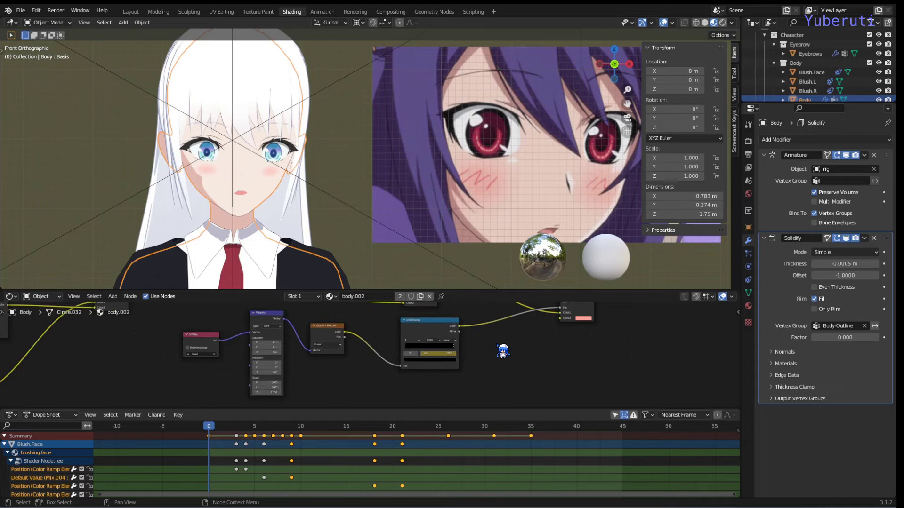
{"action": "scroll", "coordinate": [477, 366], "scroll_direction": "up", "scroll_amount": 4}
{"action": "scroll", "coordinate": [477, 366], "scroll_direction": "down", "scroll_amount": 2}
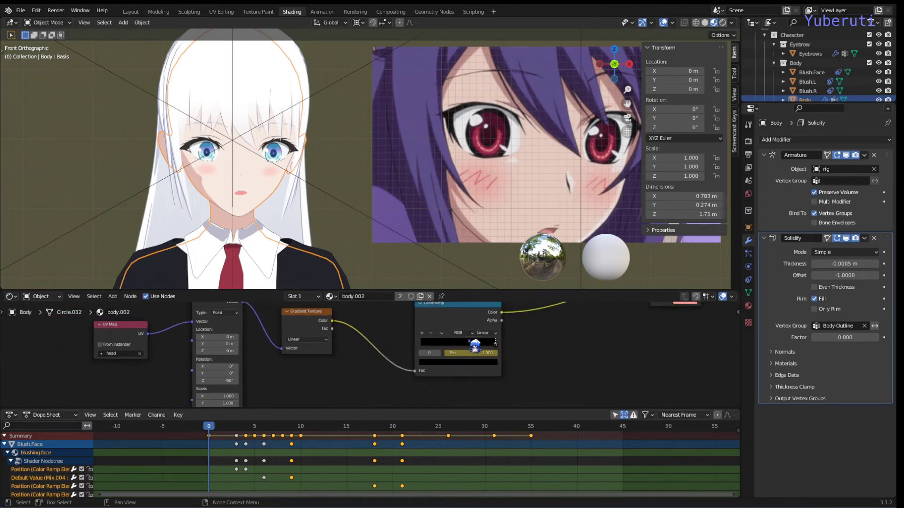
{"action": "middle_click_drag", "start_coordinate": [552, 355], "coordinate": [504, 365]}
{"action": "scroll", "coordinate": [503, 367], "scroll_direction": "up", "scroll_amount": 2}
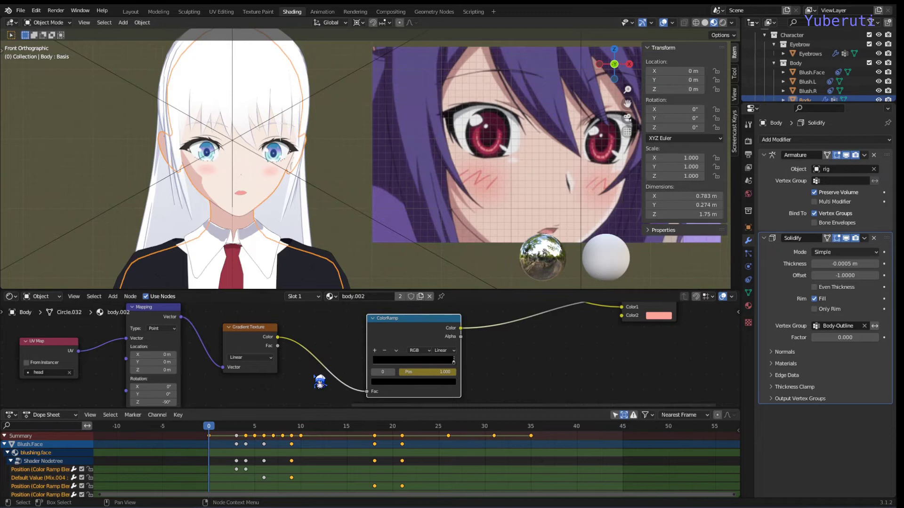
Preview frames 10, 9, 10, 18 and 21 to watch the red blush build.
{"action": "left_click", "coordinate": [304, 427]}
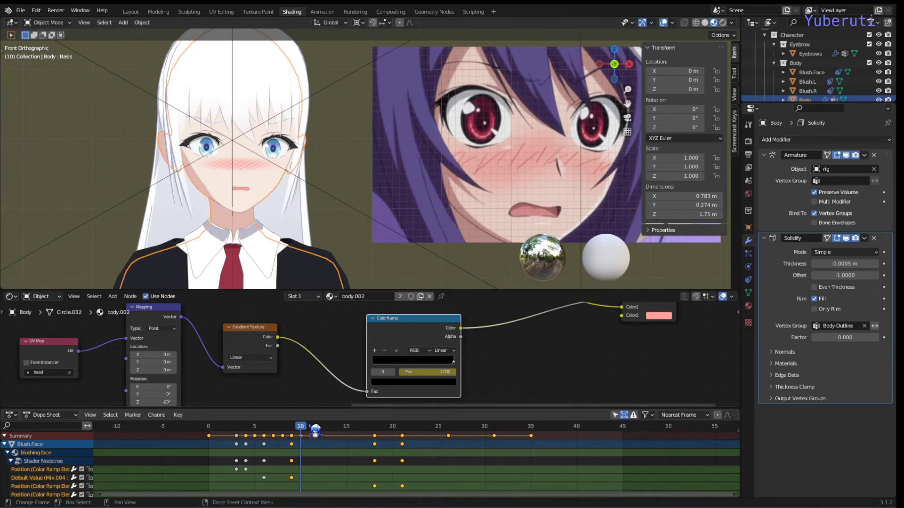
{"action": "left_click", "coordinate": [293, 428]}
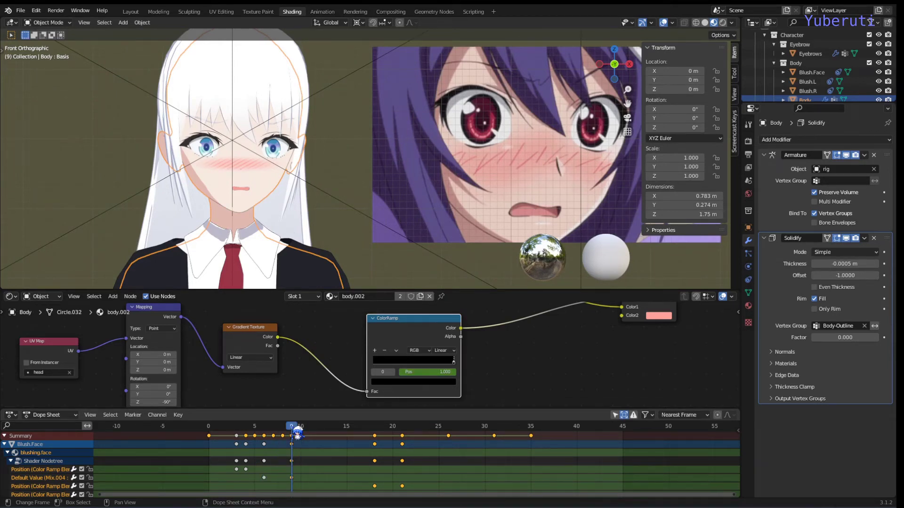
{"action": "left_click", "coordinate": [300, 427]}
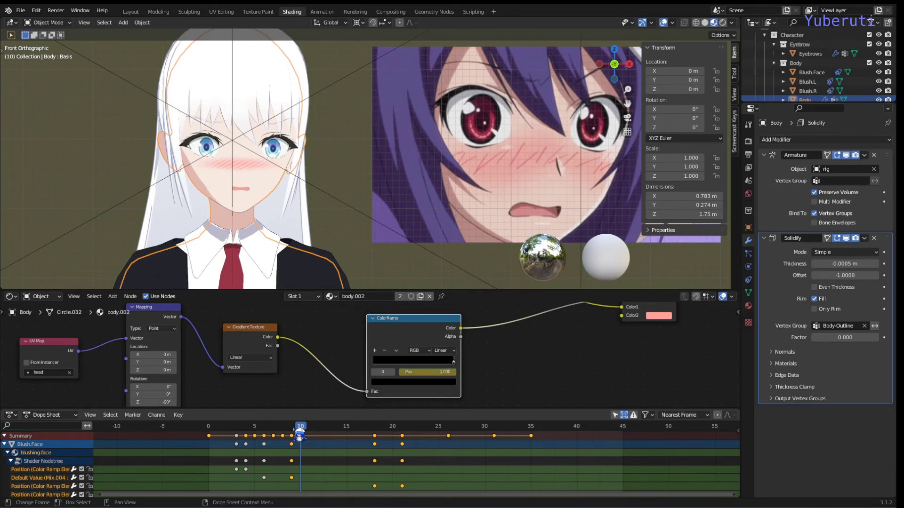
{"action": "left_click", "coordinate": [375, 429]}
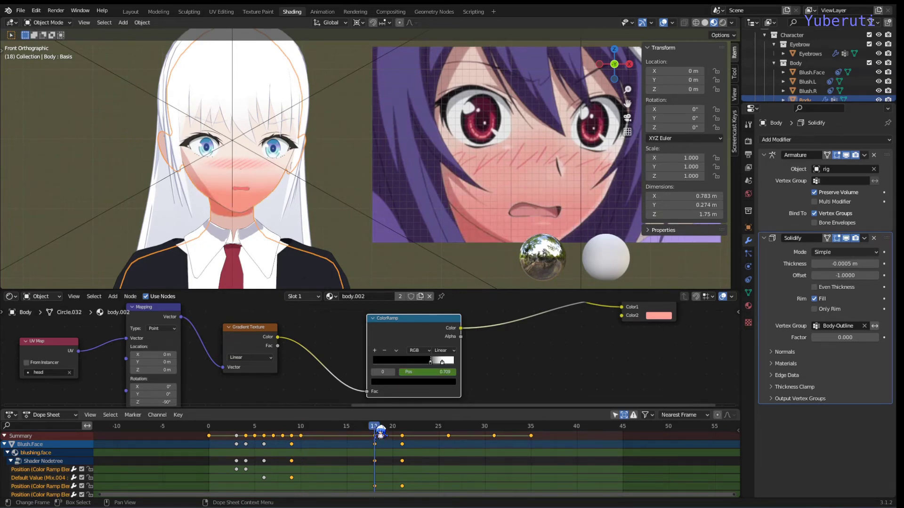
{"action": "left_click", "coordinate": [403, 428]}
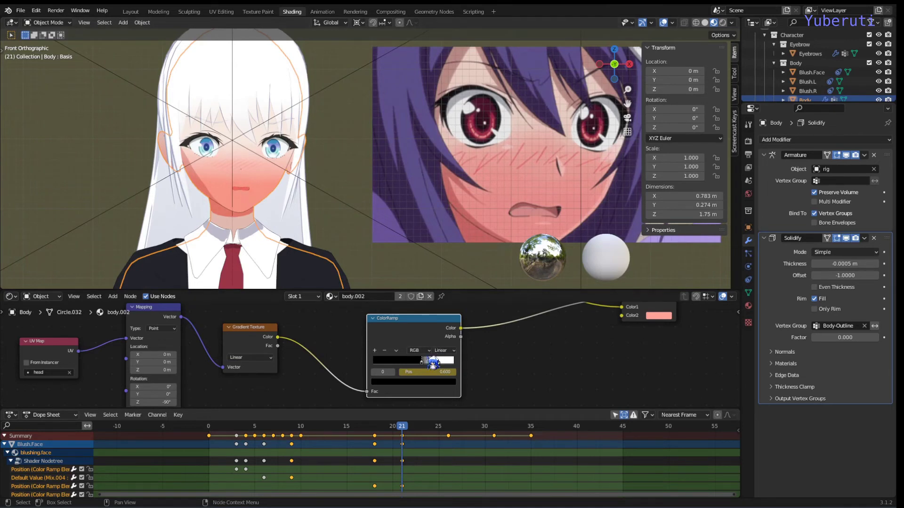
Drag the ColorRamp stops left and right, ending the dark stop at 0.328, to test blush spread.
{"action": "left_click_drag", "start_coordinate": [423, 370], "coordinate": [388, 372]}
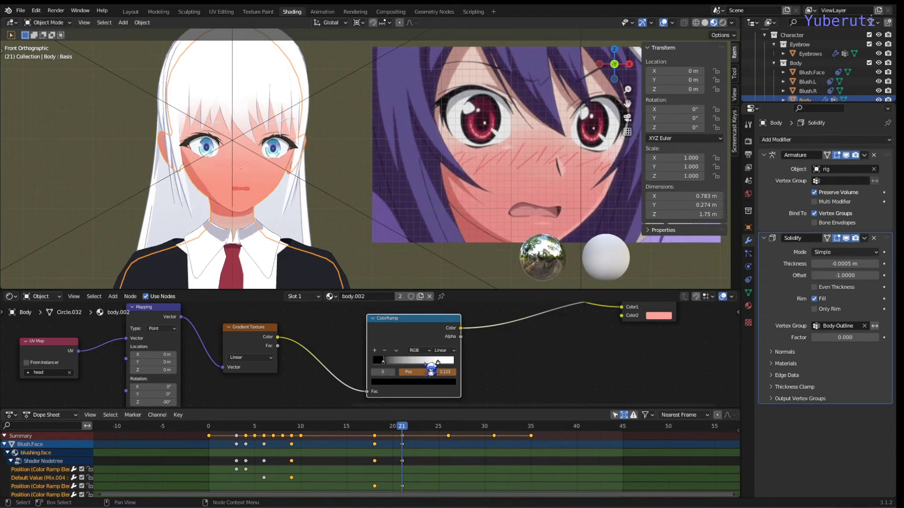
{"action": "mouse_move", "coordinate": [441, 365]}
{"action": "left_mouse_down"}
{"action": "mouse_move", "coordinate": [455, 365]}
{"action": "mouse_move", "coordinate": [392, 372]}
{"action": "mouse_move", "coordinate": [478, 375]}
{"action": "left_mouse_up"}
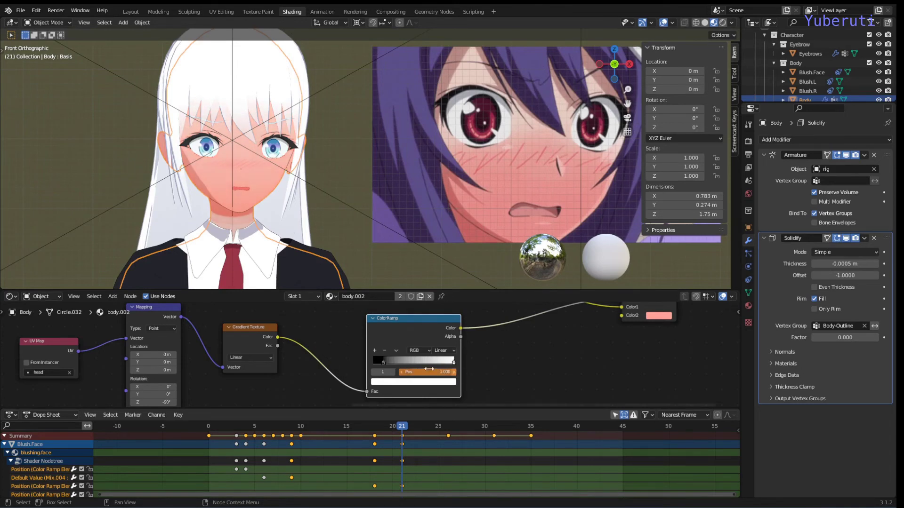
{"action": "left_click_drag", "start_coordinate": [388, 366], "coordinate": [427, 371]}
Restore the keyed ramp stops and review the blush at frames 26, 21, 31, 35 and 19.
{"action": "left_click", "coordinate": [408, 435]}
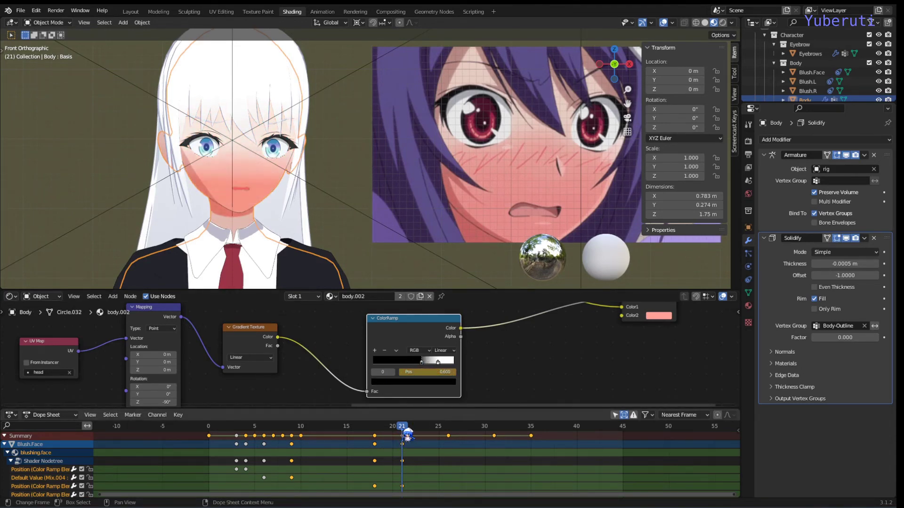
{"action": "left_click", "coordinate": [453, 429]}
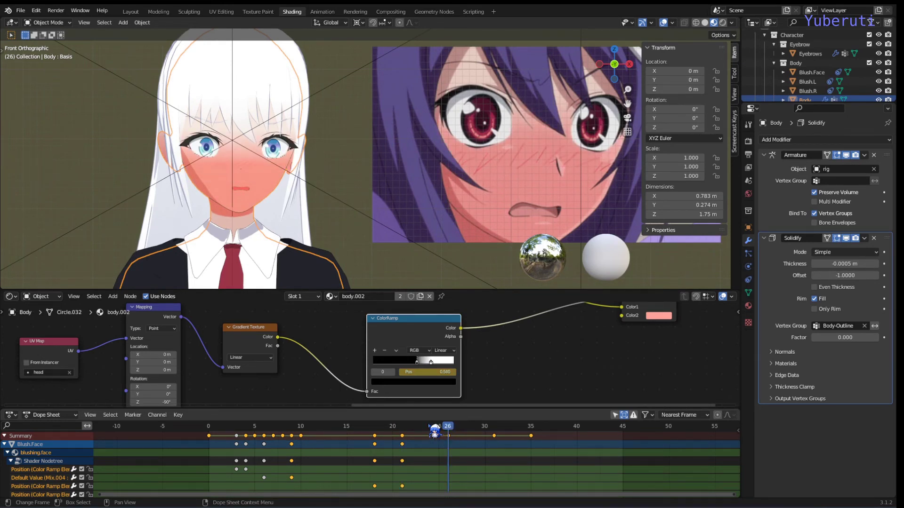
{"action": "left_click", "coordinate": [413, 429]}
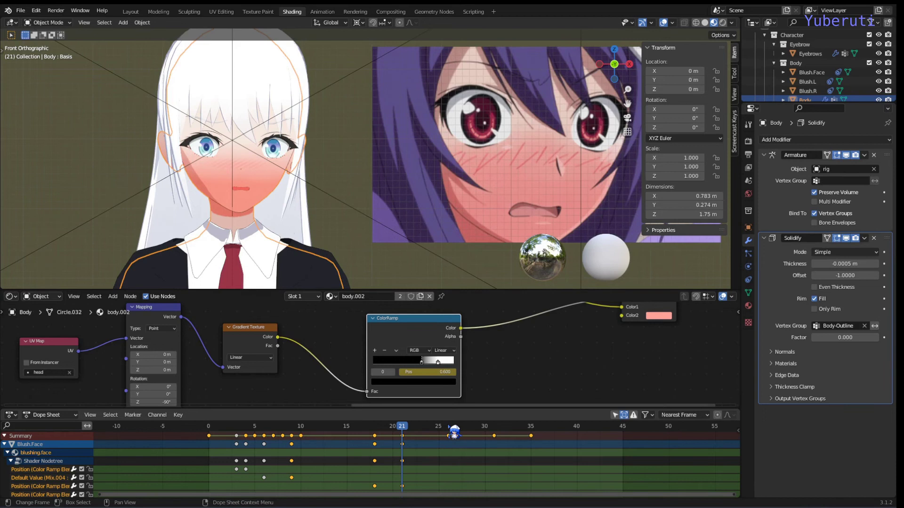
{"action": "left_click", "coordinate": [454, 430]}
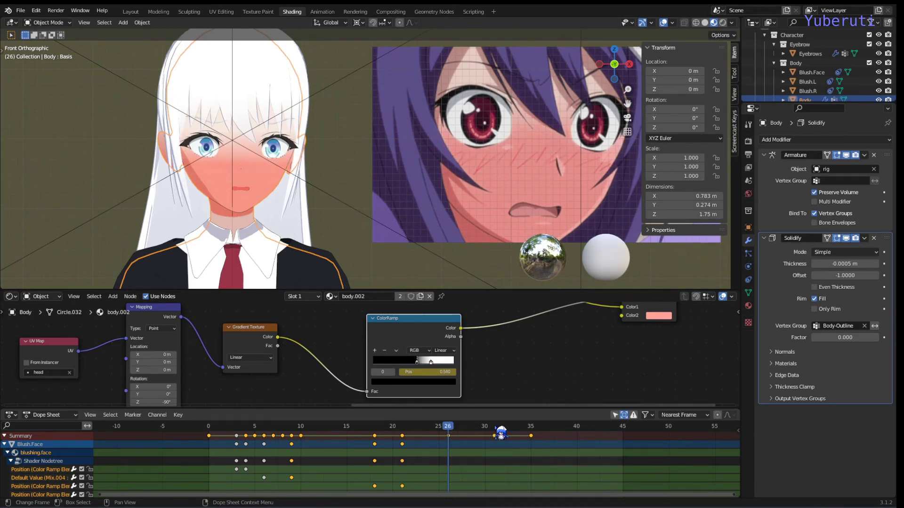
{"action": "left_click", "coordinate": [498, 429]}
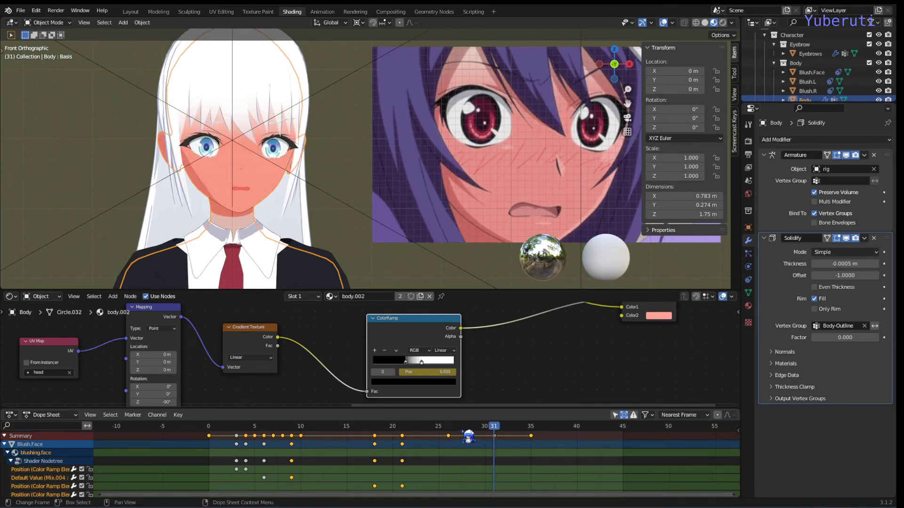
{"action": "left_click", "coordinate": [531, 429]}
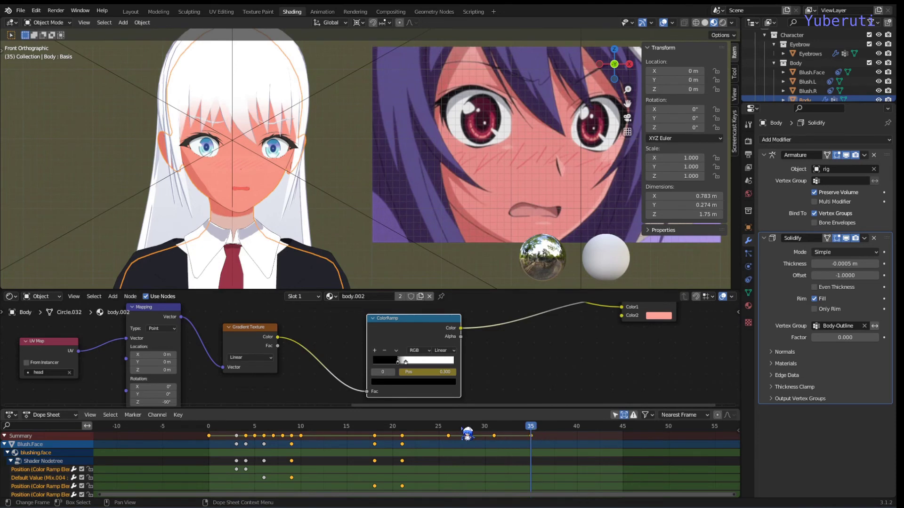
{"action": "left_click", "coordinate": [384, 429]}
Keyframe the ColorRamp stop position at 0.709 on frame 18.
{"action": "right_click", "coordinate": [423, 374]}
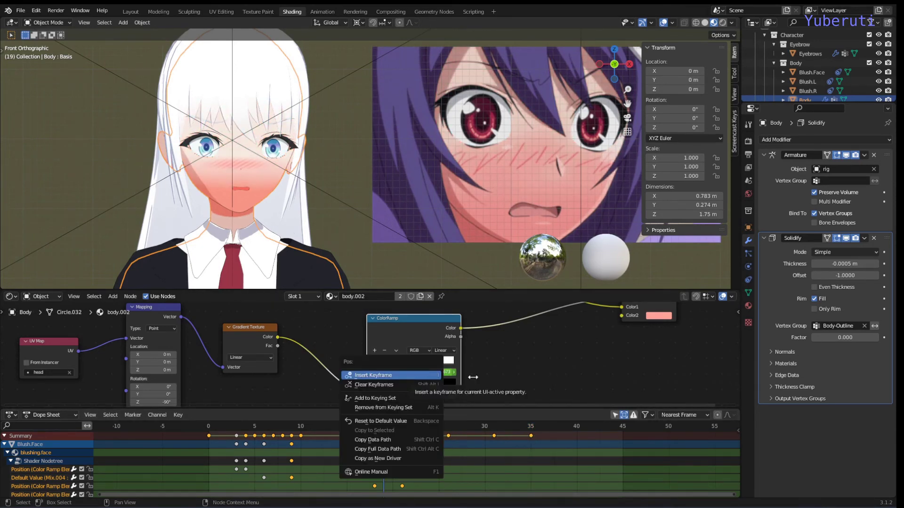
{"action": "left_click", "coordinate": [403, 430]}
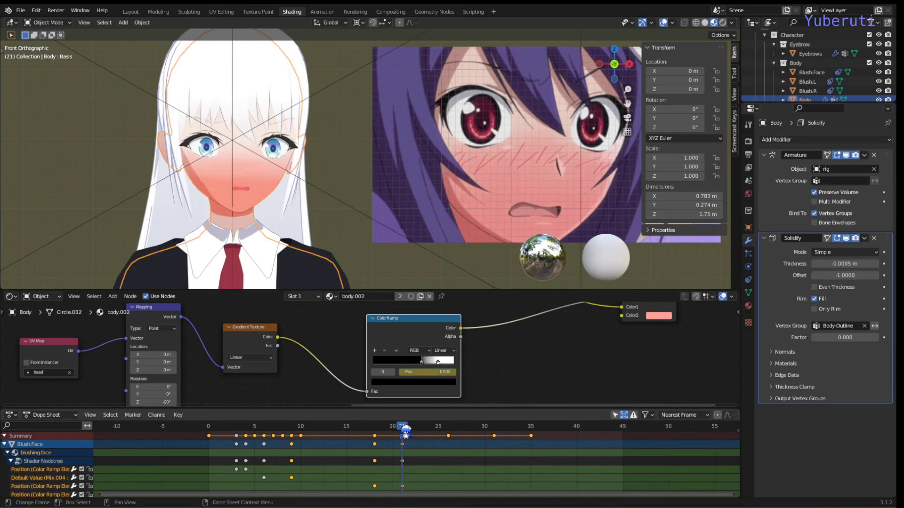
{"action": "left_click", "coordinate": [376, 431]}
{"action": "right_click", "coordinate": [410, 372]}
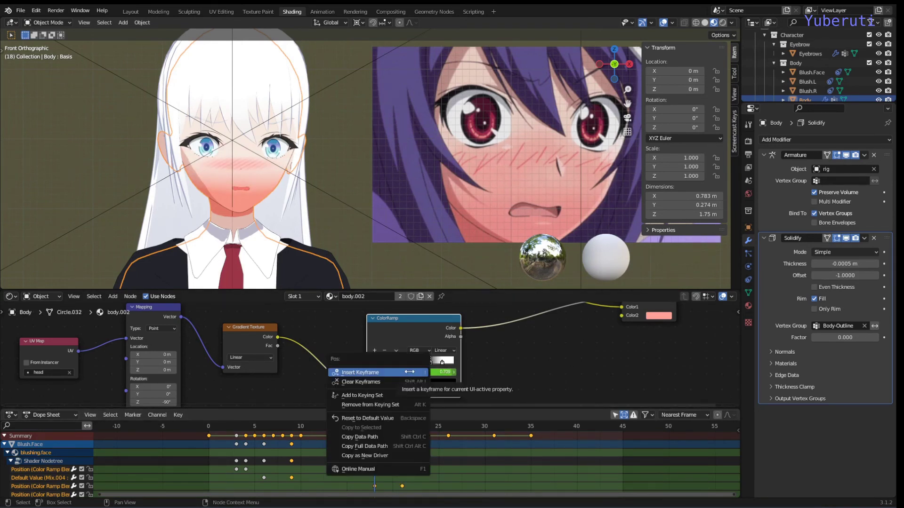
{"action": "left_click", "coordinate": [422, 373]}
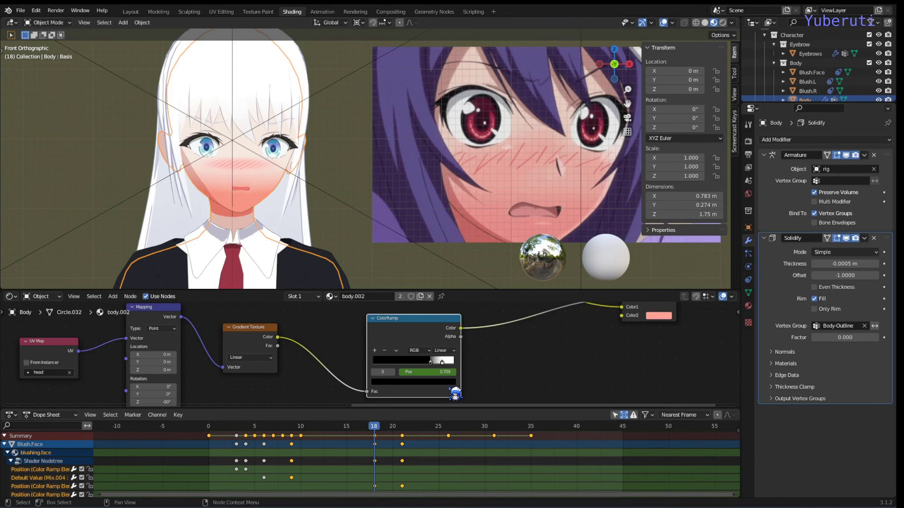
{"action": "left_click", "coordinate": [537, 434]}
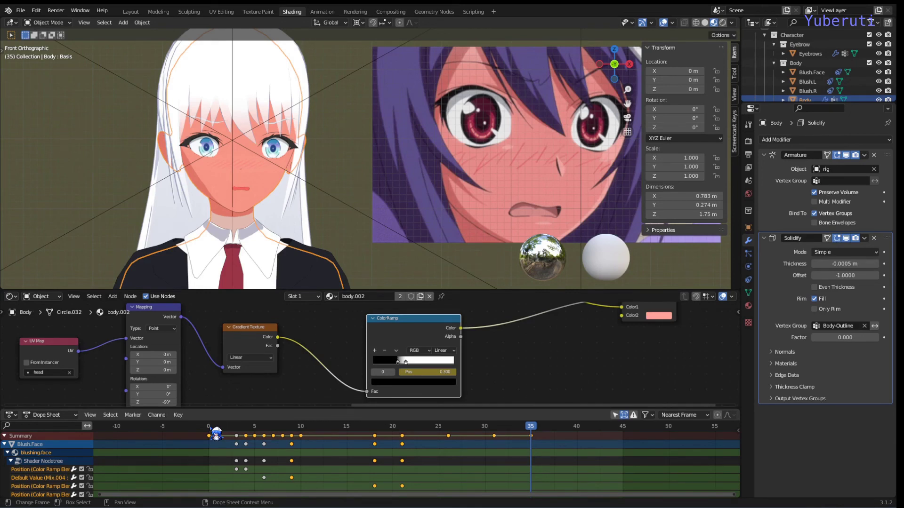
Jump to frame 0, where the ColorRamp stop reads 1.000, and deselect the ColorRamp node.
{"action": "left_click", "coordinate": [210, 433]}
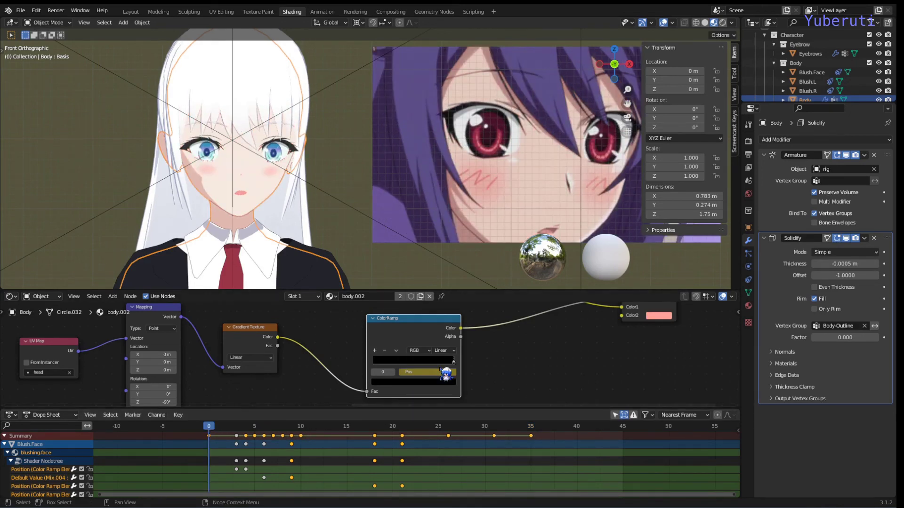
{"action": "scroll", "coordinate": [354, 476], "scroll_direction": "down", "scroll_amount": 2}
{"action": "scroll", "coordinate": [344, 495], "scroll_direction": "down", "scroll_amount": 4, "text": "shift"}
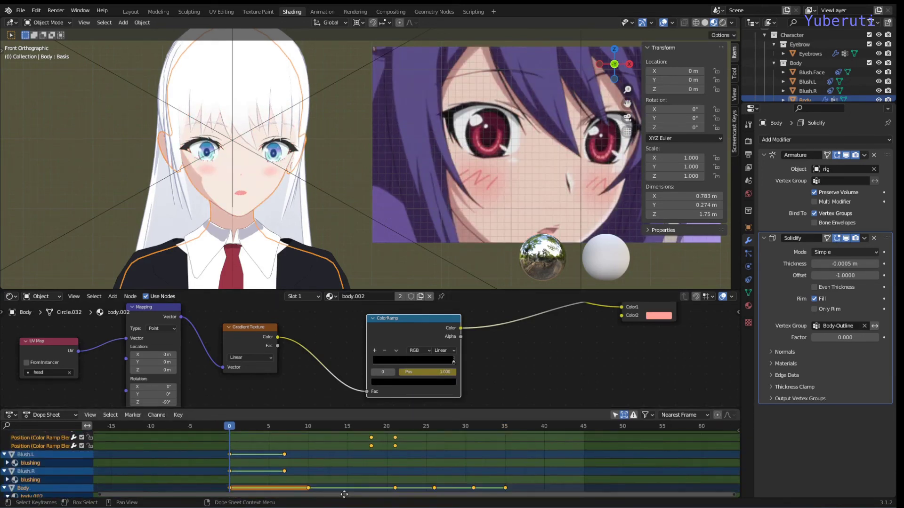
{"action": "middle_click_drag", "start_coordinate": [345, 495], "coordinate": [350, 475]}
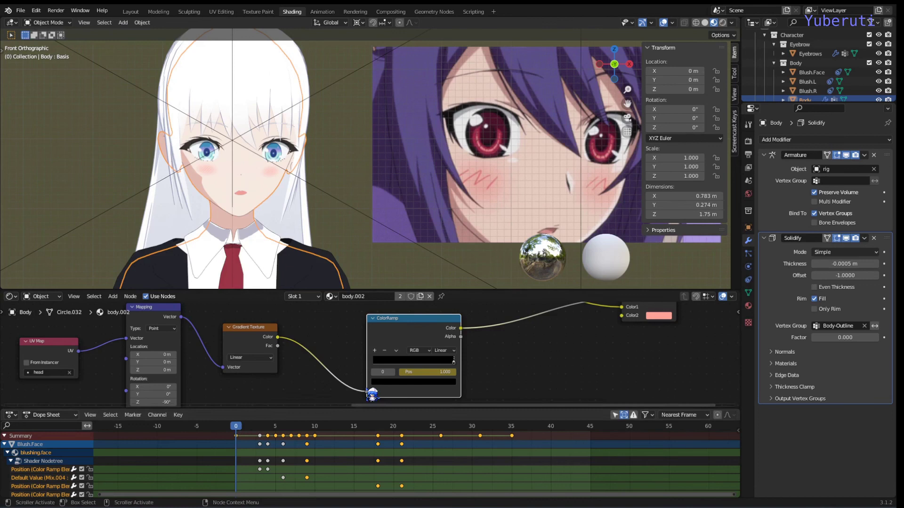
{"action": "left_click", "coordinate": [503, 375]}
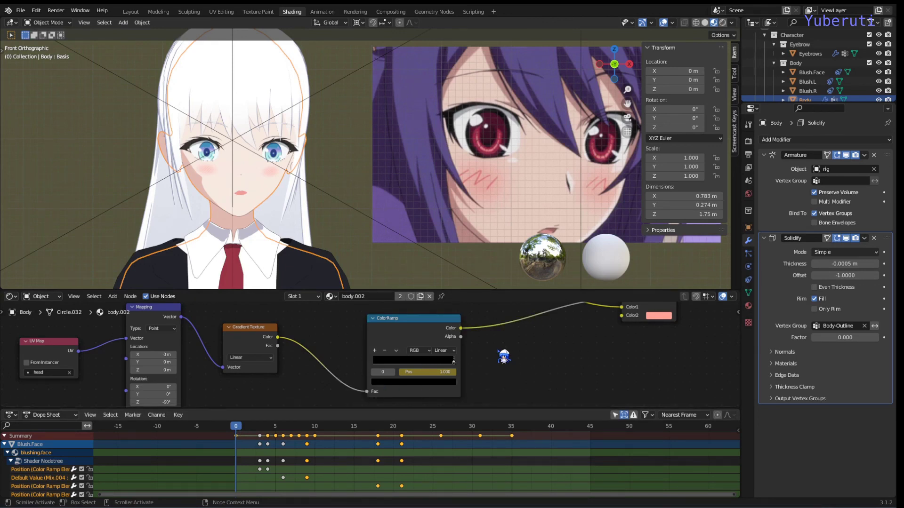
{"action": "scroll", "coordinate": [505, 351], "scroll_direction": "down", "scroll_amount": 2}
{"action": "scroll", "coordinate": [504, 349], "scroll_direction": "down", "scroll_amount": 1}
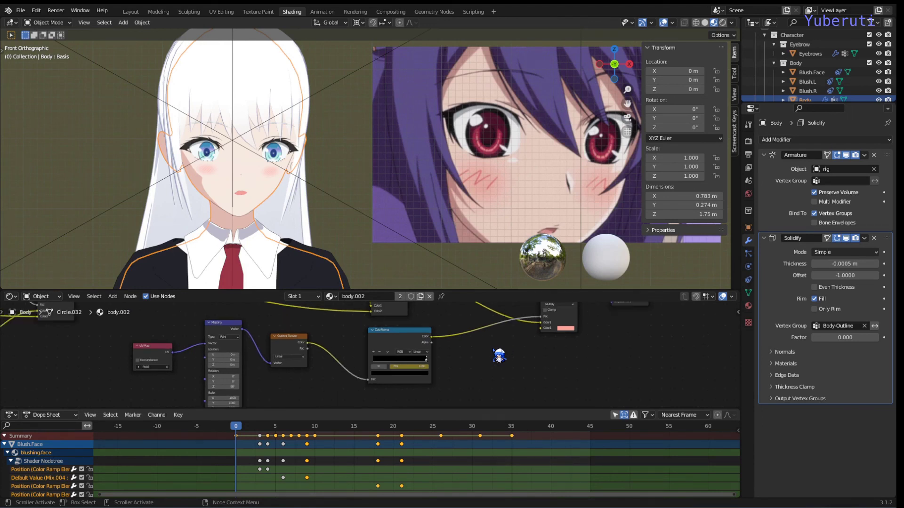